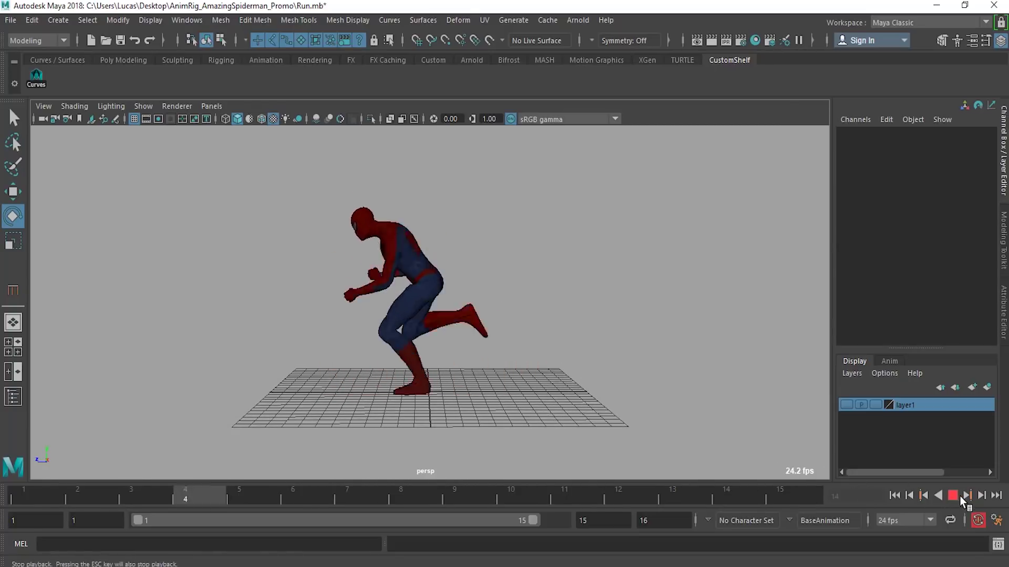
# Stop playback and examine the running pose at frame 1 from both sides, including as an unlit silhouette
pyautogui.press('Escape')
pyautogui.keyDown('alt'); pyautogui.moveTo(340, 293); pyautogui.dragTo(340, 297); pyautogui.keyUp('alt')
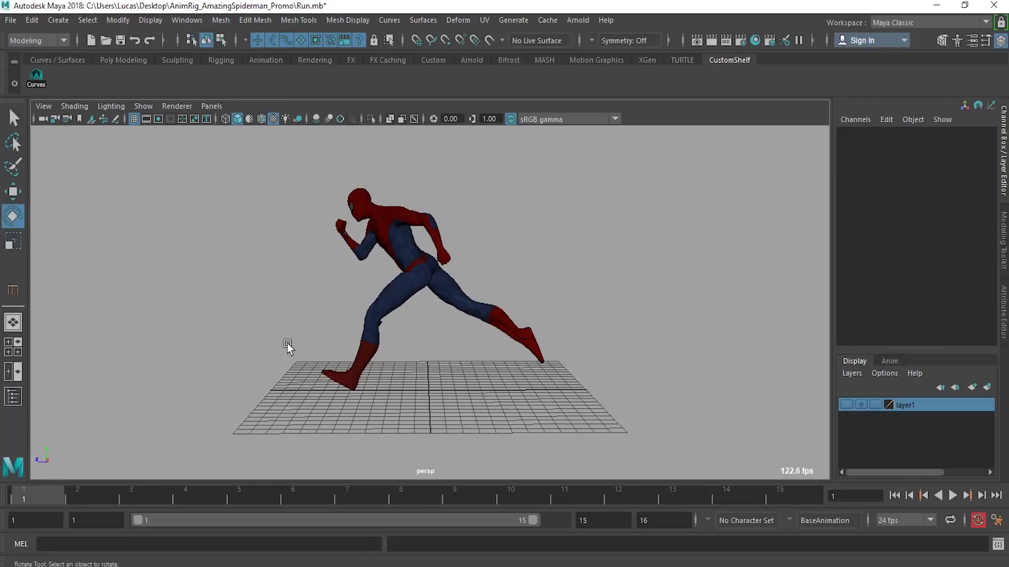
pyautogui.keyDown('alt'); pyautogui.moveTo(290, 279); pyautogui.dragTo(446, 258, button='right'); pyautogui.keyUp('alt')
pyautogui.keyDown('alt'); pyautogui.moveTo(446, 257); pyautogui.dragTo(303, 310); pyautogui.keyUp('alt')
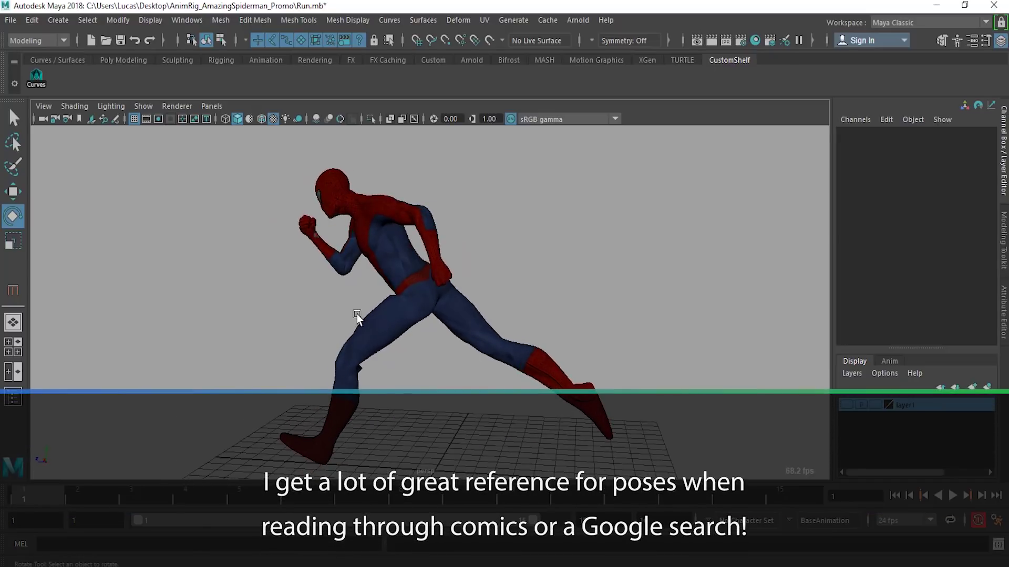
pyautogui.press('7')
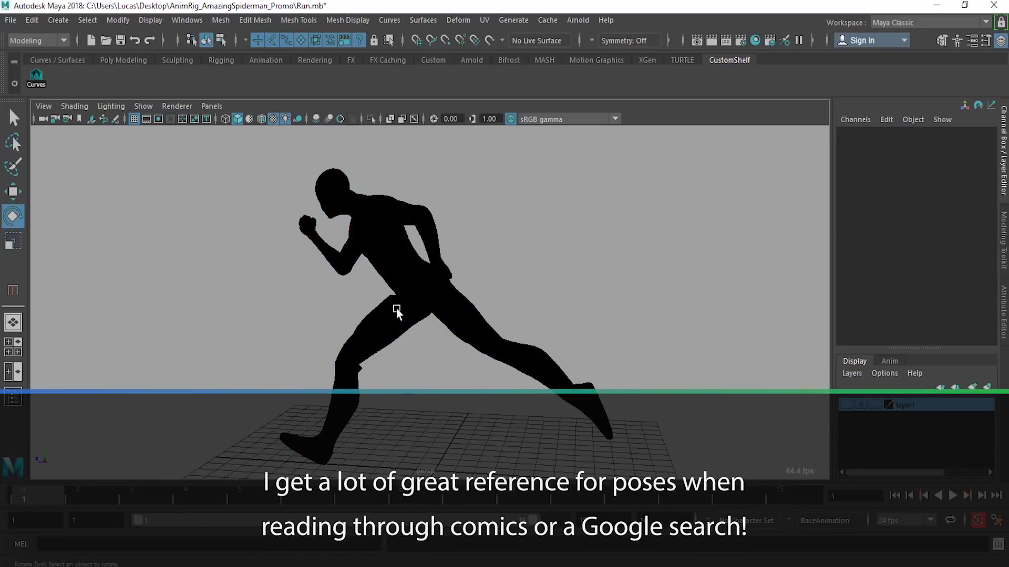
pyautogui.keyDown('alt'); pyautogui.moveTo(317, 304); pyautogui.dragTo(585, 294); pyautogui.keyUp('alt')
pyautogui.scroll(2, 527, 269)
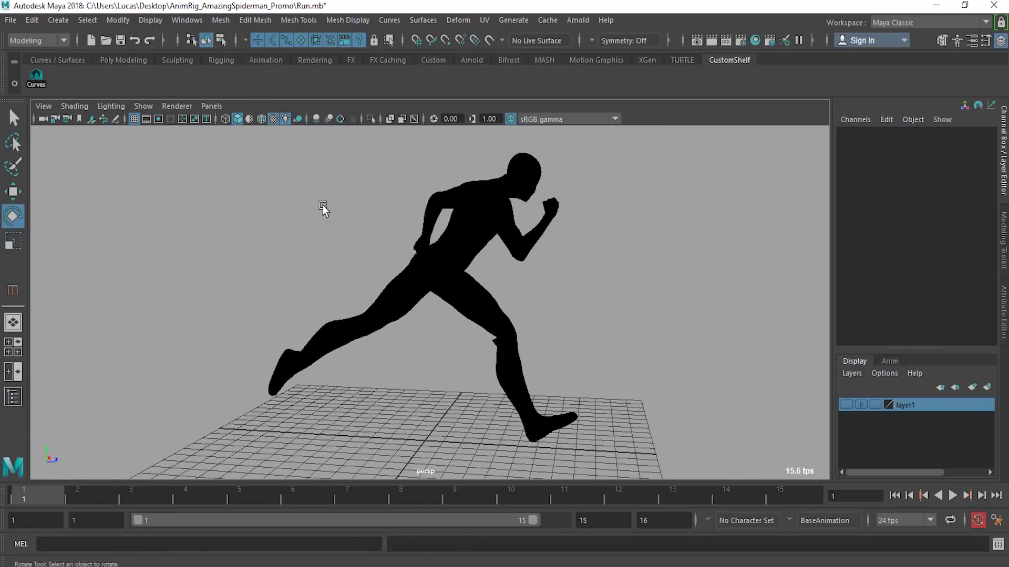
pyautogui.keyDown('alt'); pyautogui.moveTo(228, 295); pyautogui.dragTo(304, 295); pyautogui.keyUp('alt')
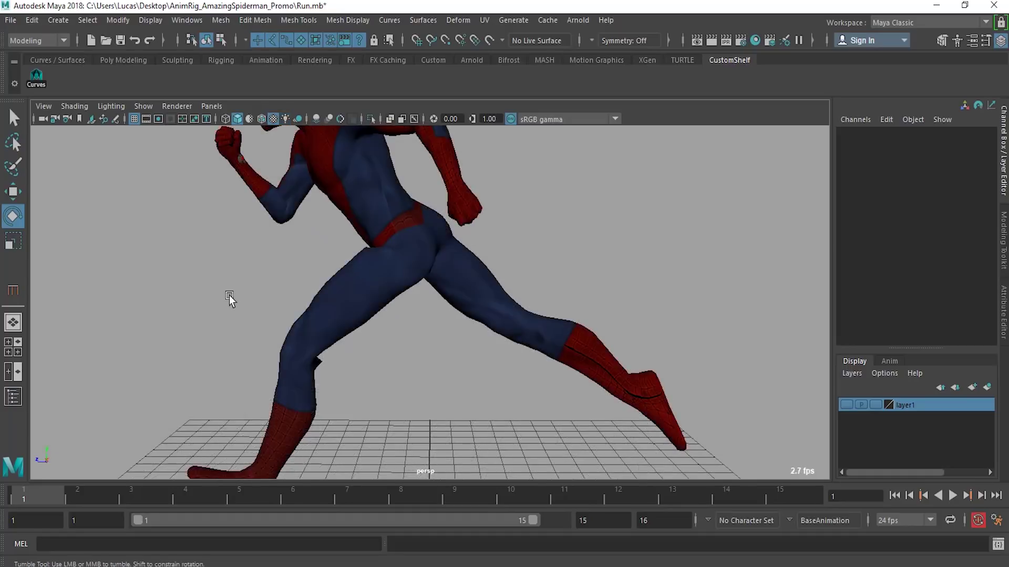
# Examine the character's textured running pose from behind and from the front
pyautogui.keyDown('alt'); pyautogui.moveTo(402, 280); pyautogui.dragTo(477, 223, button='right'); pyautogui.keyUp('alt')
pyautogui.keyDown('alt'); pyautogui.moveTo(392, 221); pyautogui.dragTo(408, 269); pyautogui.keyUp('alt')
pyautogui.keyDown('alt'); pyautogui.moveTo(407, 270); pyautogui.dragTo(414, 338, button='middle'); pyautogui.keyUp('alt')
pyautogui.keyDown('alt'); pyautogui.moveTo(414, 339); pyautogui.dragTo(210, 310); pyautogui.keyUp('alt')
pyautogui.moveTo(554, 235)
pyautogui.keyDown('alt'); pyautogui.mouseDown()
pyautogui.moveTo(527, 238)
pyautogui.moveTo(537, 241)
pyautogui.mouseUp(); pyautogui.keyUp('alt')
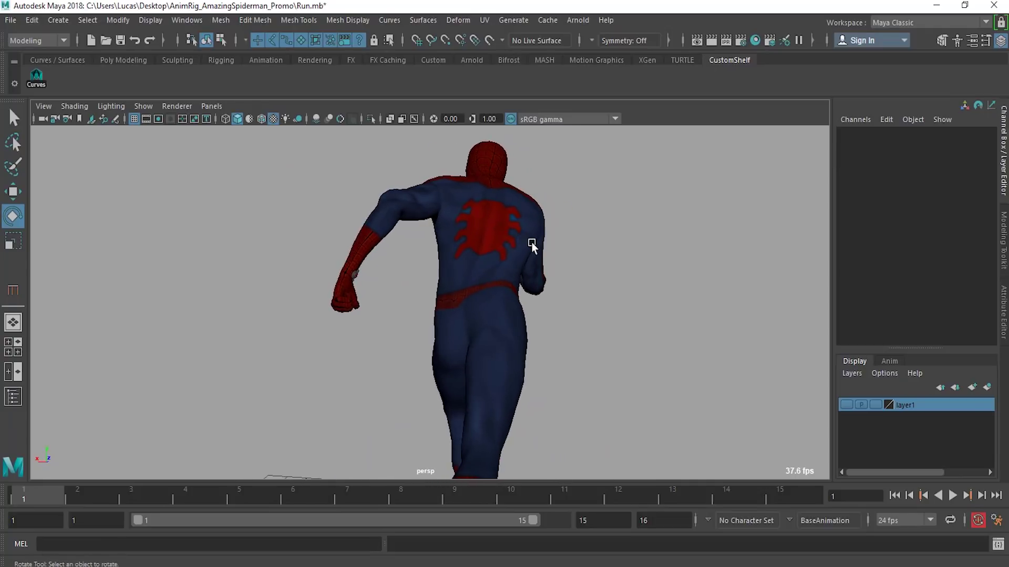
pyautogui.keyDown('alt'); pyautogui.moveTo(545, 287); pyautogui.dragTo(529, 211, button='middle'); pyautogui.keyUp('alt')
pyautogui.keyDown('alt'); pyautogui.moveTo(421, 240); pyautogui.dragTo(442, 383, button='middle'); pyautogui.keyUp('alt')
pyautogui.keyDown('alt'); pyautogui.moveTo(441, 382); pyautogui.dragTo(299, 280); pyautogui.keyUp('alt')
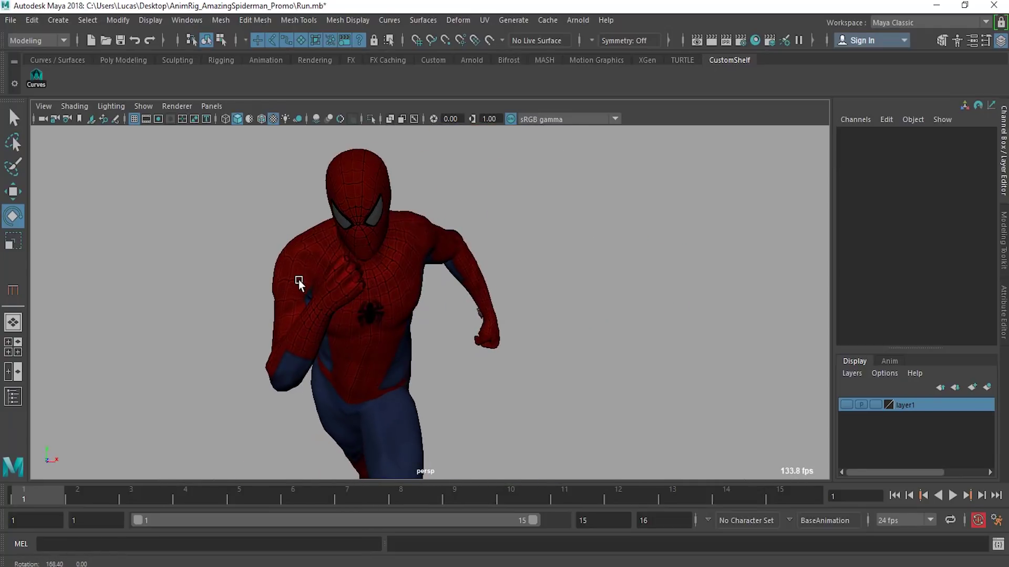
# Show the rig's control curves in the perspective view with the whole running pose framed
pyautogui.click(38, 79)
pyautogui.keyDown('alt'); pyautogui.moveTo(505, 341); pyautogui.dragTo(378, 315, button='right'); pyautogui.keyUp('alt')
pyautogui.keyDown('alt'); pyautogui.moveTo(516, 308); pyautogui.dragTo(509, 247, button='middle'); pyautogui.keyUp('alt')
pyautogui.keyDown('alt'); pyautogui.moveTo(509, 247); pyautogui.dragTo(613, 254); pyautogui.keyUp('alt')
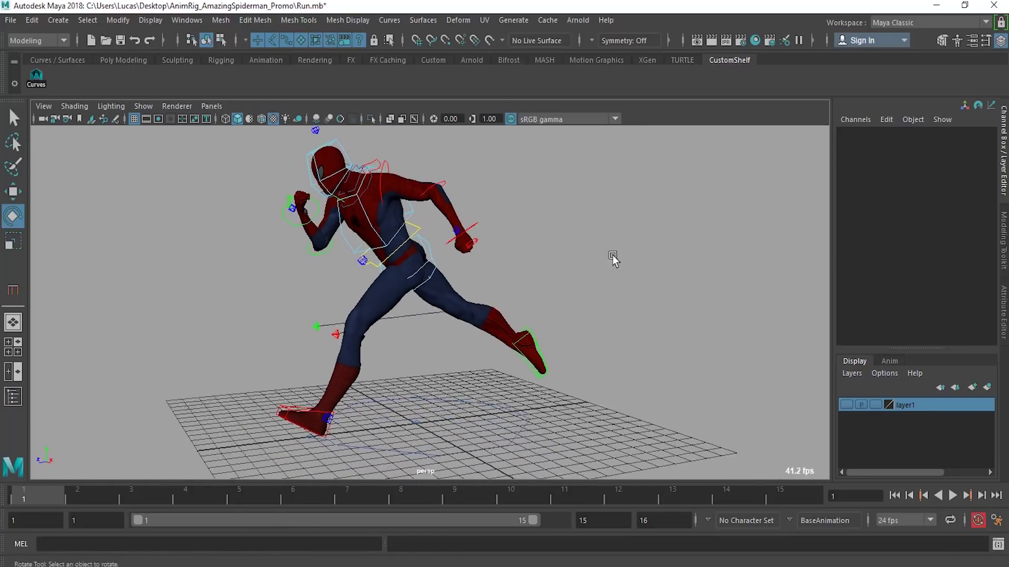
# Switch to the Animation workspace and show the rig's control curves in the front view
pyautogui.click(920, 22)
pyautogui.click(910, 162)
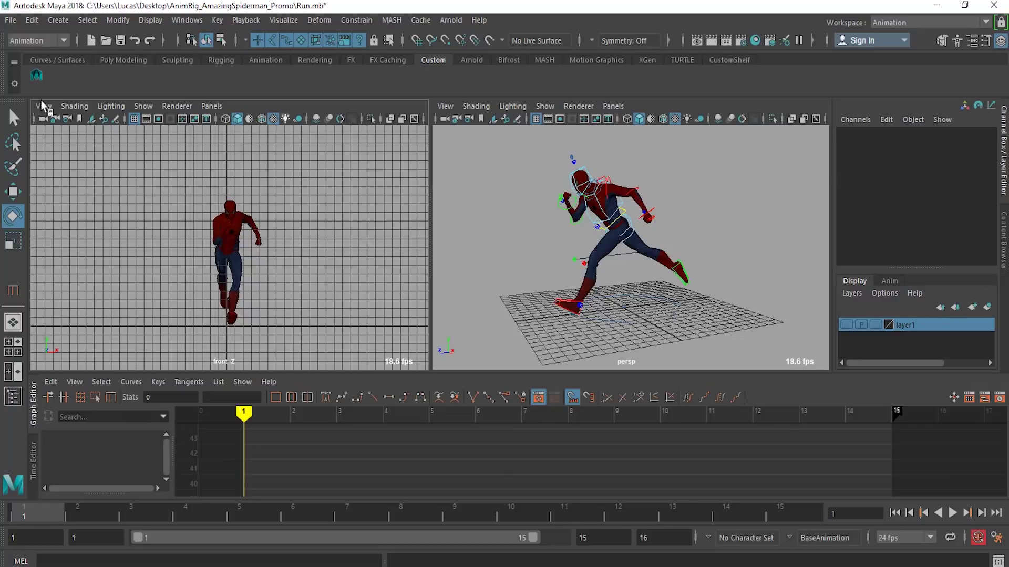
pyautogui.click(36, 76)
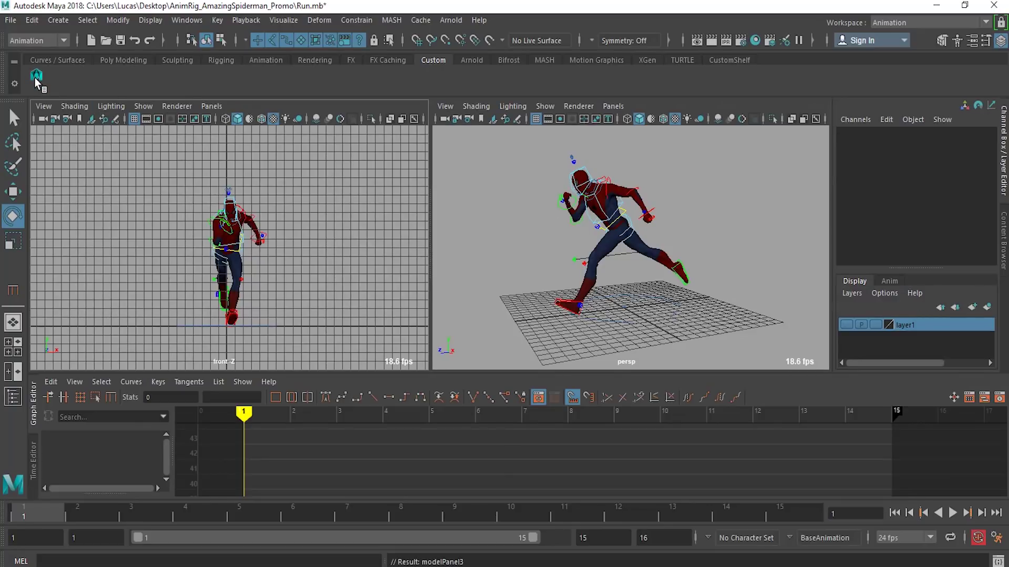
pyautogui.keyDown('alt'); pyautogui.moveTo(153, 229); pyautogui.dragTo(404, 227, button='right'); pyautogui.keyUp('alt')
pyautogui.keyDown('alt'); pyautogui.moveTo(289, 204); pyautogui.dragTo(298, 296, button='middle'); pyautogui.keyUp('alt')
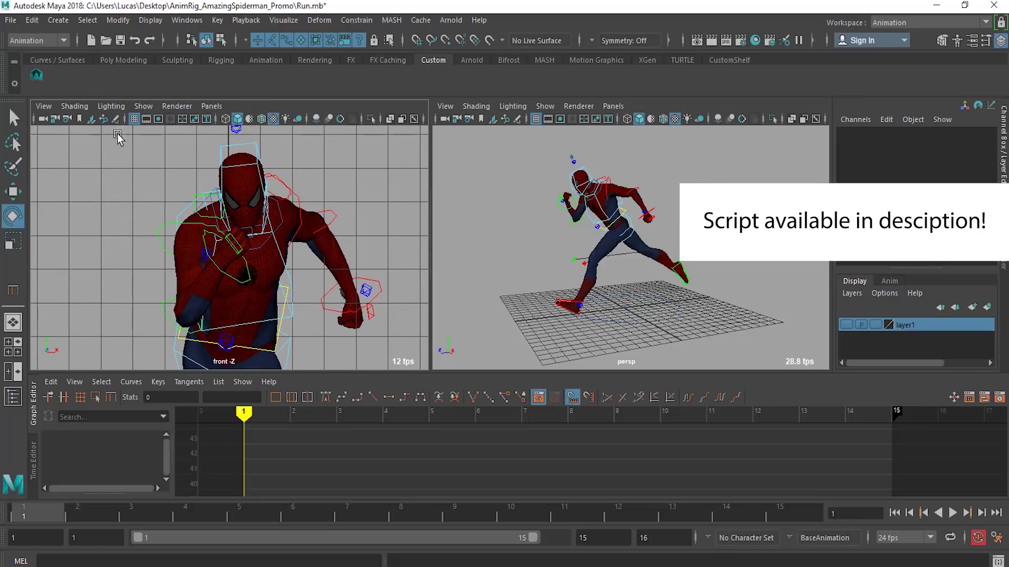
pyautogui.click(36, 76)
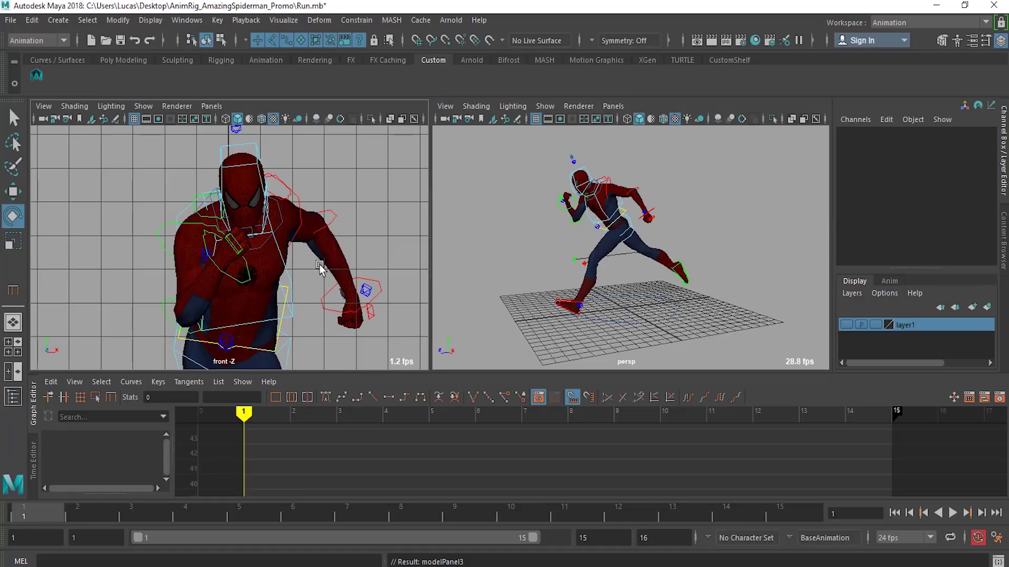
pyautogui.keyDown('alt'); pyautogui.moveTo(284, 284); pyautogui.dragTo(212, 294, button='right'); pyautogui.keyUp('alt')
pyautogui.keyDown('alt'); pyautogui.moveTo(270, 307); pyautogui.dragTo(254, 227, button='middle'); pyautogui.keyUp('alt')
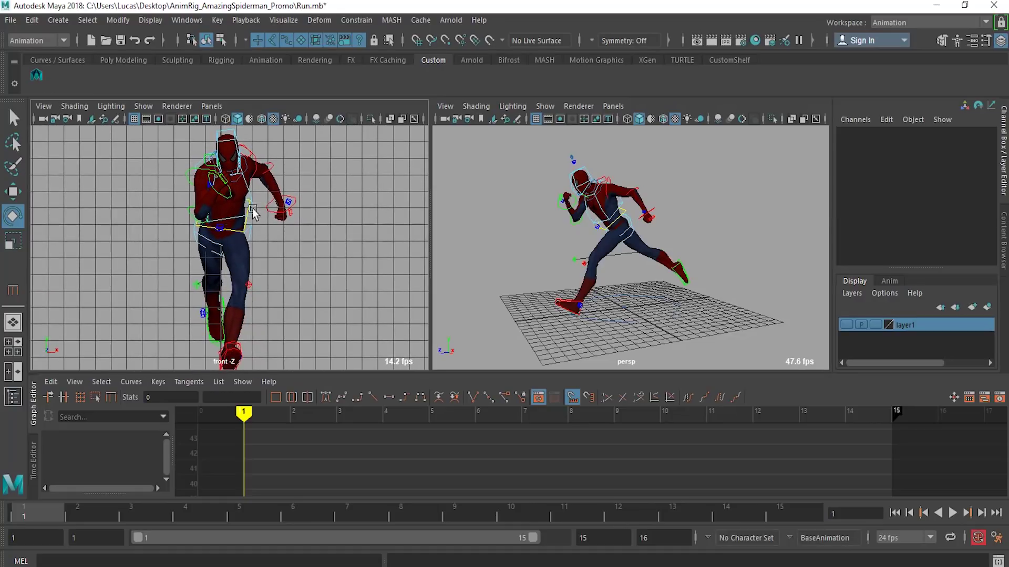
# Select the character's chest control, CTRL_Chest, in the front view
pyautogui.click(249, 199)
pyautogui.click(394, 229)
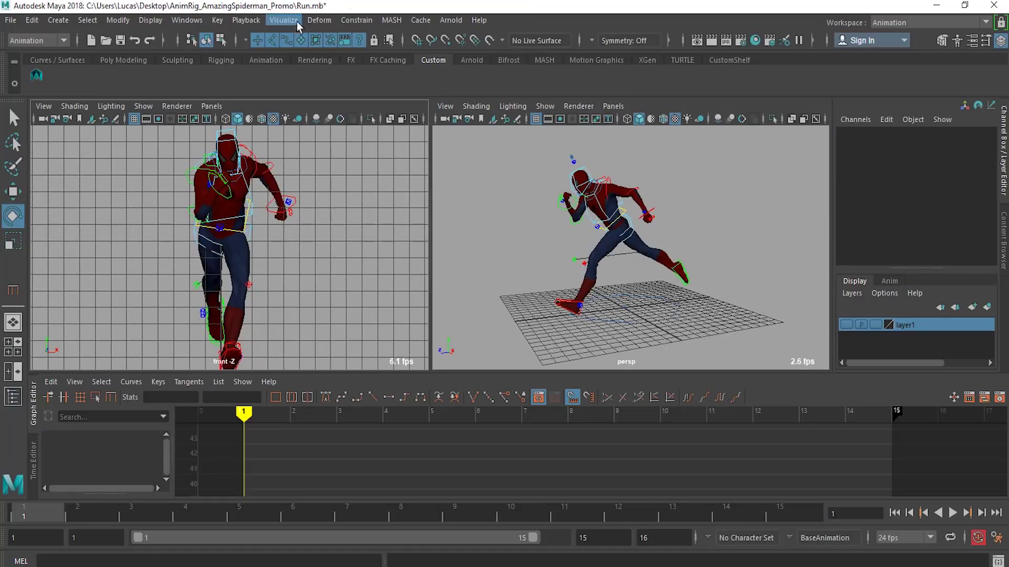
pyautogui.click(241, 217)
pyautogui.keyDown('alt'); pyautogui.moveTo(183, 252); pyautogui.dragTo(412, 247, button='right'); pyautogui.keyUp('alt')
pyautogui.keyDown('alt'); pyautogui.moveTo(281, 237); pyautogui.dragTo(290, 336, button='middle'); pyautogui.keyUp('alt')
pyautogui.keyDown('alt'); pyautogui.moveTo(263, 247); pyautogui.dragTo(277, 282, button='right'); pyautogui.keyUp('alt')
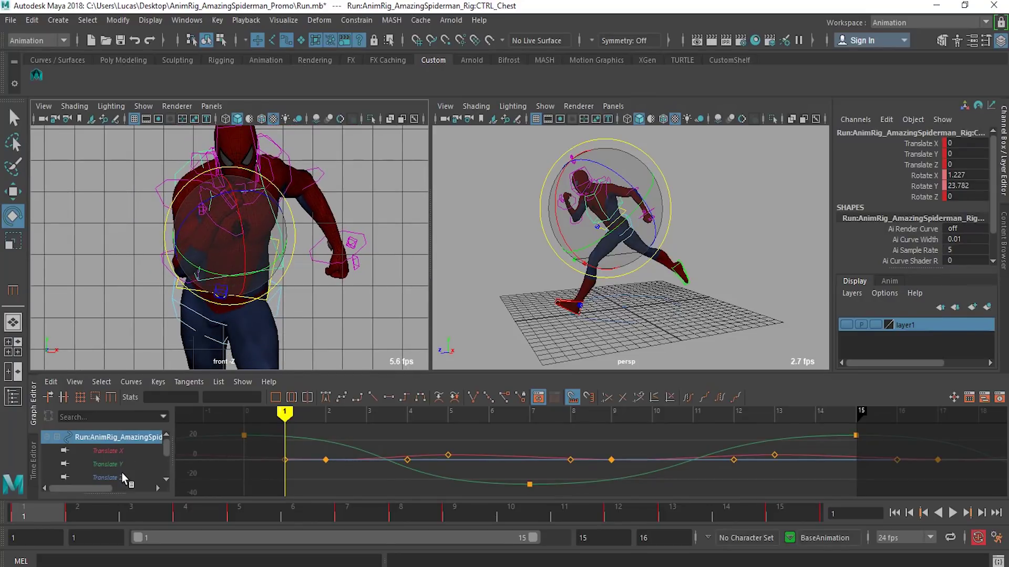
# Display only the chest control's Rotate X curve in the Graph Editor
pyautogui.scroll(-2, 166, 473)
pyautogui.click(105, 437)
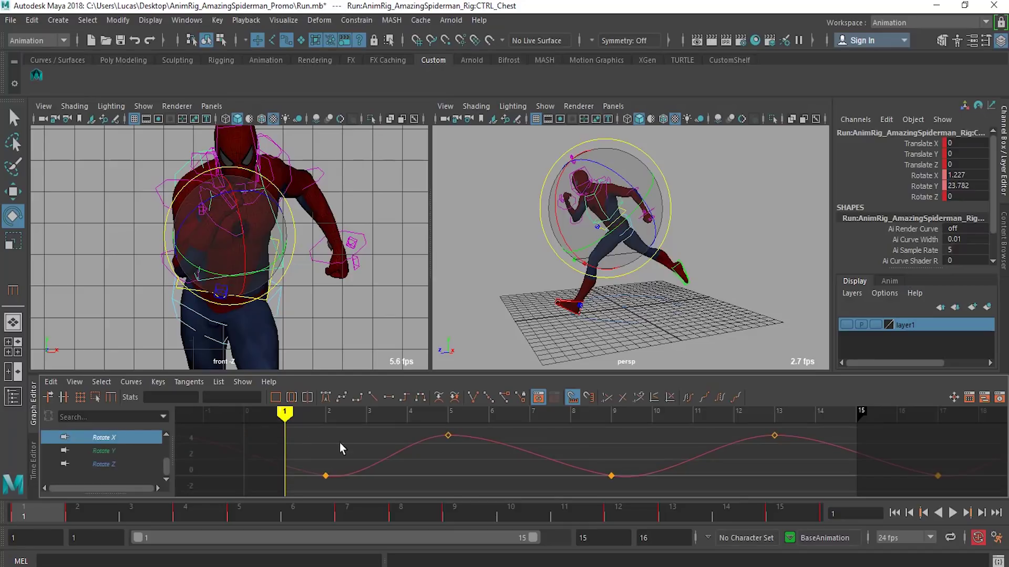
pyautogui.keyDown('alt'); pyautogui.keyDown('shift'); pyautogui.moveTo(567, 462); pyautogui.dragTo(468, 460, button='right'); pyautogui.keyUp('shift'); pyautogui.keyUp('alt')
pyautogui.moveTo(500, 490)
pyautogui.keyDown('alt'); pyautogui.mouseDown(button='right')
pyautogui.moveTo(522, 486)
pyautogui.moveTo(503, 487)
pyautogui.mouseUp(button='right'); pyautogui.keyUp('alt')
pyautogui.keyDown('alt'); pyautogui.moveTo(560, 153); pyautogui.dragTo(704, 215, button='right'); pyautogui.keyUp('alt')
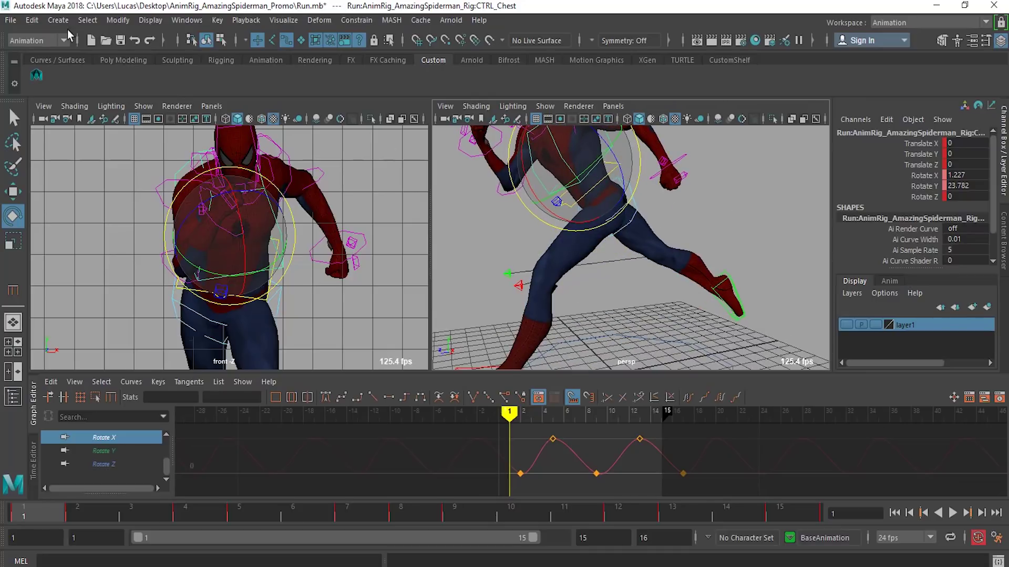
# Hide the control curves in the perspective view and enlarge it to a single viewport framing the torso from the front
pyautogui.click(34, 84)
pyautogui.press('space')
pyautogui.keyDown('alt'); pyautogui.moveTo(545, 243); pyautogui.dragTo(376, 216, button='right'); pyautogui.keyUp('alt')
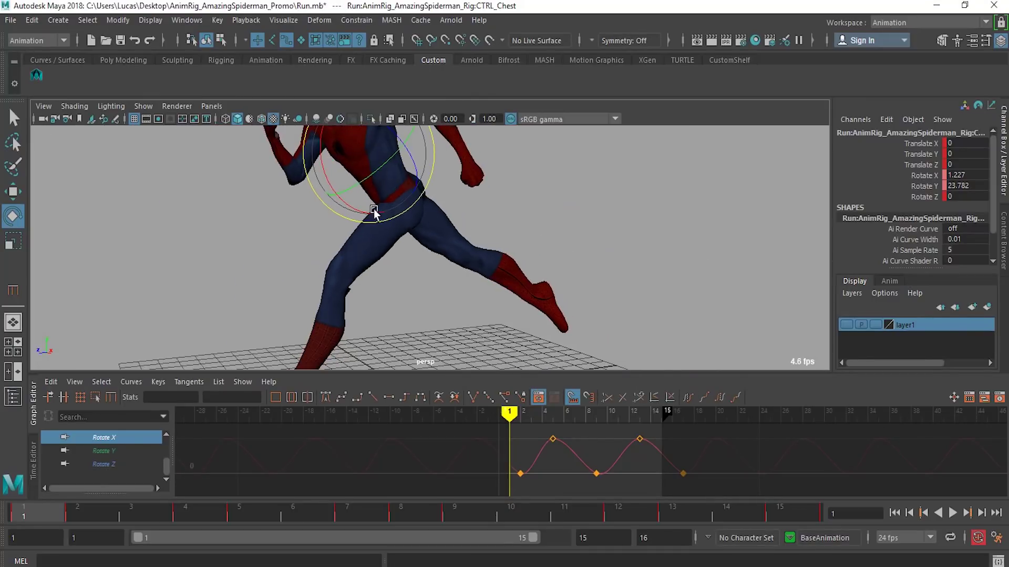
pyautogui.keyDown('alt'); pyautogui.moveTo(376, 216); pyautogui.dragTo(450, 207); pyautogui.keyUp('alt')
pyautogui.keyDown('alt'); pyautogui.moveTo(387, 200); pyautogui.dragTo(383, 299, button='middle'); pyautogui.keyUp('alt')
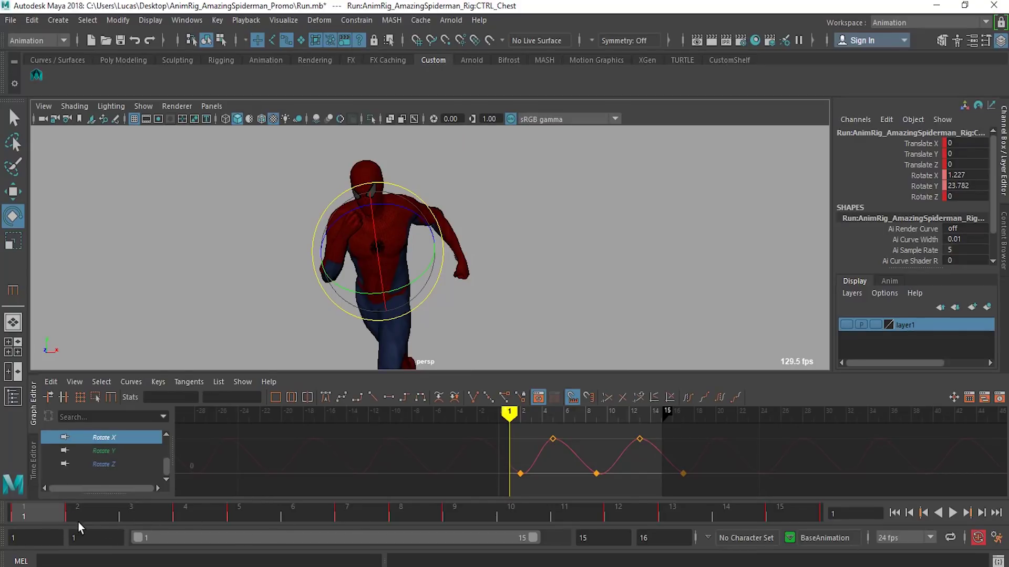
# Scrub the first frames and try raising the low keys of the chest's Rotate X curve
pyautogui.moveTo(84, 513); pyautogui.dragTo(6, 516)
pyautogui.moveTo(482, 465); pyautogui.dragTo(753, 486)
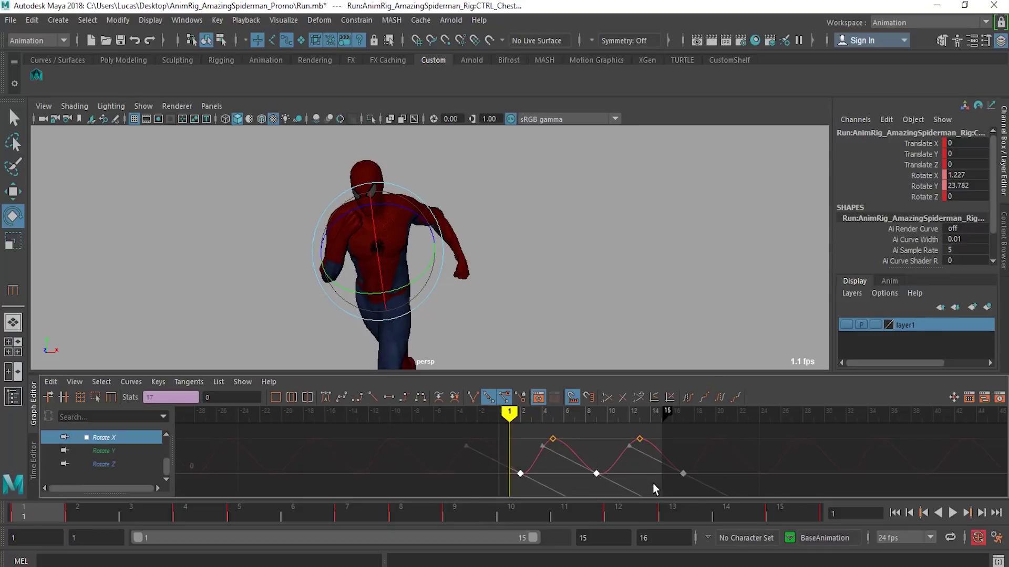
pyautogui.keyDown('shift'); pyautogui.moveTo(530, 480); pyautogui.dragTo(527, 462, button='middle'); pyautogui.keyUp('shift')
pyautogui.hotkey('ctrl', 'z')
# Display only the chest control's Rotate Y curve in the Graph Editor
pyautogui.click(103, 451)
pyautogui.scroll(-5, 574, 461)
pyautogui.keyDown('alt'); pyautogui.keyDown('shift'); pyautogui.moveTo(574, 460); pyautogui.dragTo(577, 474, button='right'); pyautogui.keyUp('shift'); pyautogui.keyUp('alt')
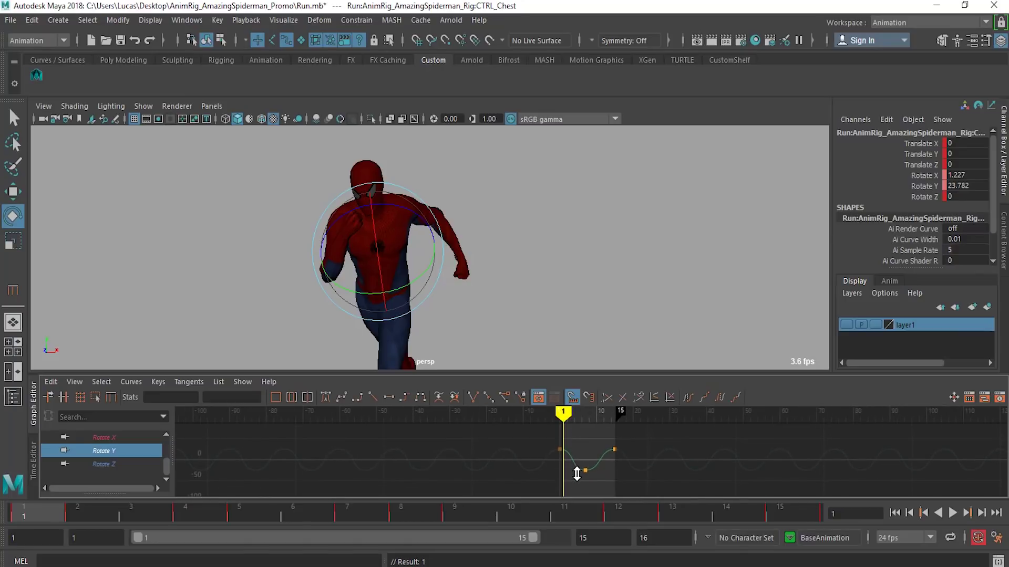
# Try shifting all keys of the chest's Rotate Y curve upward
pyautogui.moveTo(568, 438); pyautogui.dragTo(586, 476)
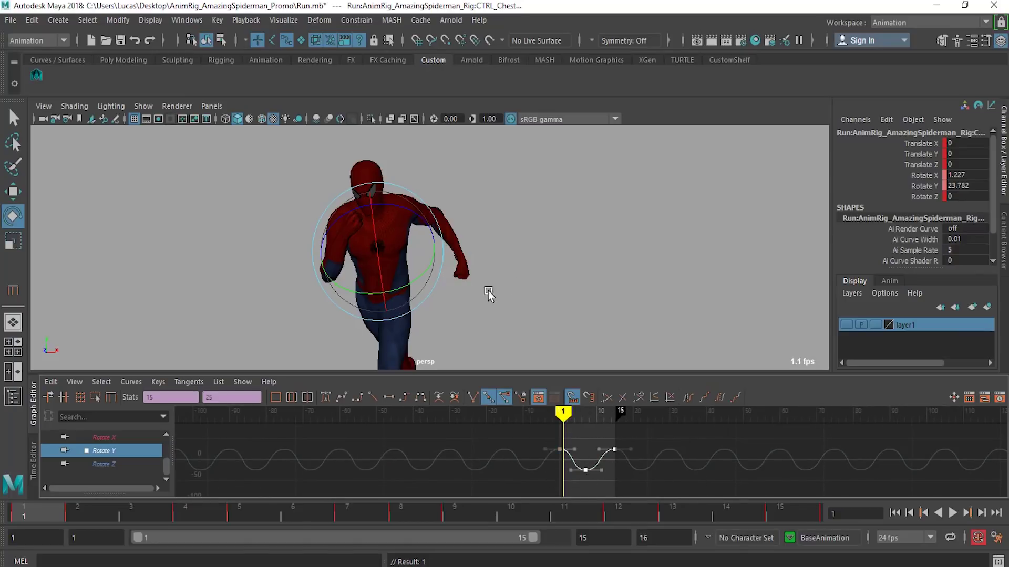
pyautogui.keyDown('shift'); pyautogui.moveTo(569, 474); pyautogui.dragTo(570, 471, button='middle'); pyautogui.keyUp('shift')
pyautogui.click(582, 436)
pyautogui.hotkey('ctrl', 'z')
pyautogui.hotkey('ctrl', 'z')
pyautogui.hotkey('ctrl', 'z')
pyautogui.hotkey('ctrl', 'z')
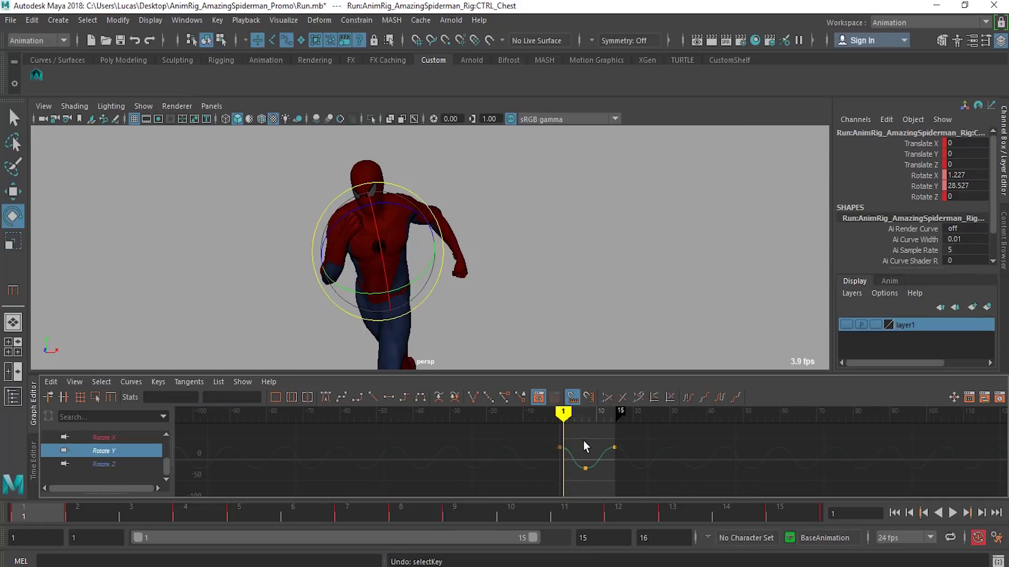
# Try lowering the chest's first Rotate Y key to reduce the torso twist, checking the pose from several angles
pyautogui.moveTo(586, 433); pyautogui.dragTo(543, 455)
pyautogui.keyDown('shift'); pyautogui.moveTo(562, 451); pyautogui.dragTo(562, 459, button='middle'); pyautogui.keyUp('shift')
pyautogui.keyDown('alt'); pyautogui.moveTo(460, 305); pyautogui.dragTo(297, 318); pyautogui.keyUp('alt')
pyautogui.keyDown('alt'); pyautogui.moveTo(298, 318); pyautogui.dragTo(462, 306, button='right'); pyautogui.keyUp('alt')
pyautogui.keyDown('alt'); pyautogui.moveTo(462, 307); pyautogui.dragTo(436, 275); pyautogui.keyUp('alt')
pyautogui.hotkey('ctrl', 'z')
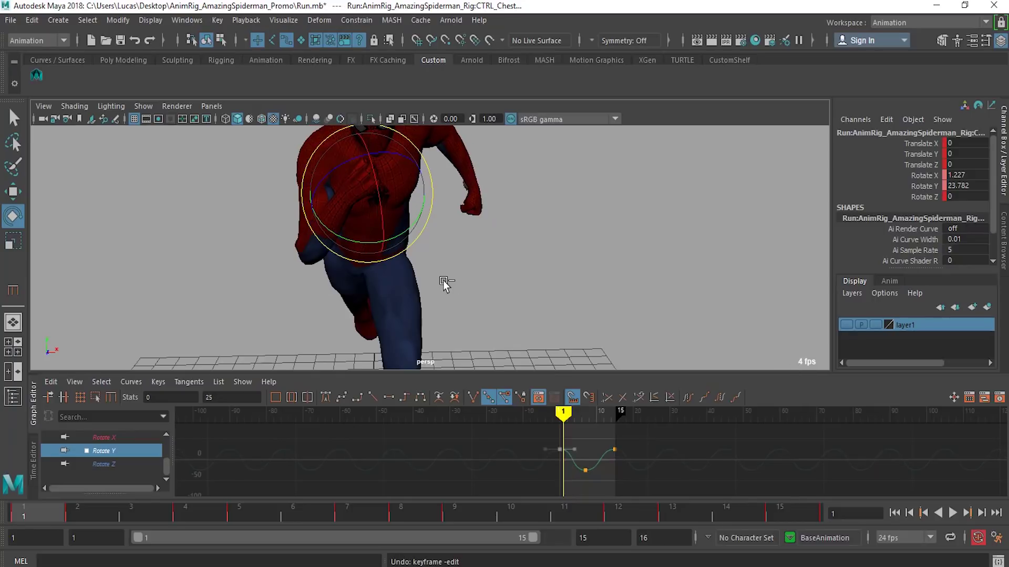
# Try lowering the chest's Rotate Y key at frame 0 once more
pyautogui.moveTo(547, 443); pyautogui.dragTo(580, 454)
pyautogui.keyDown('shift'); pyautogui.moveTo(560, 450); pyautogui.dragTo(560, 455, button='middle'); pyautogui.keyUp('shift')
pyautogui.moveTo(561, 455); pyautogui.dragTo(561, 459)
pyautogui.hotkey('ctrl', 'z')
# Return to a side view of the running pose and display the chest's Rotate X curve
pyautogui.keyDown('alt'); pyautogui.moveTo(524, 229); pyautogui.dragTo(418, 235); pyautogui.keyUp('alt')
pyautogui.keyDown('alt'); pyautogui.moveTo(419, 235); pyautogui.dragTo(475, 333, button='middle'); pyautogui.keyUp('alt')
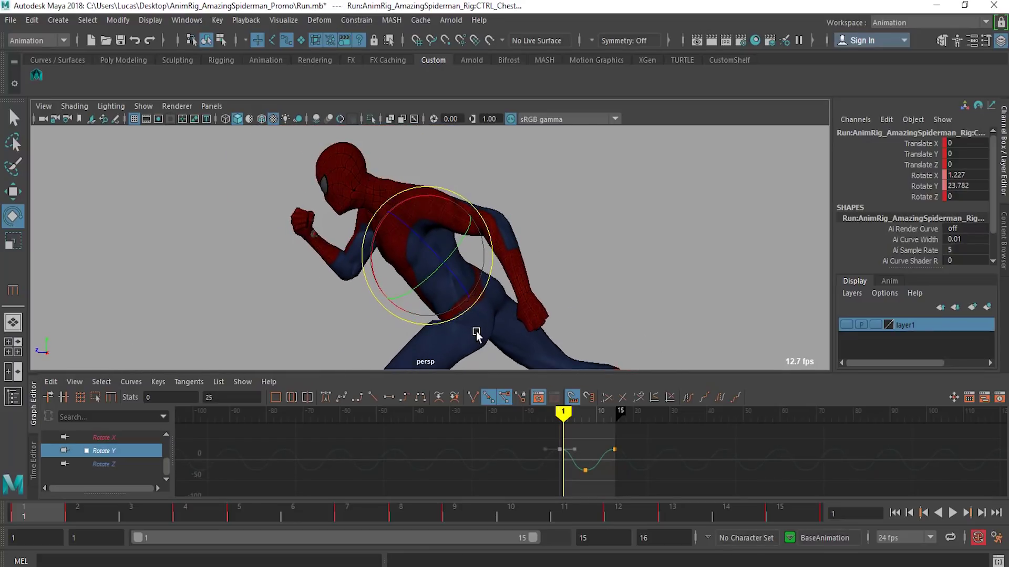
pyautogui.keyDown('alt'); pyautogui.moveTo(583, 281); pyautogui.dragTo(576, 247, button='middle'); pyautogui.keyUp('alt')
pyautogui.keyDown('alt'); pyautogui.moveTo(576, 248); pyautogui.dragTo(502, 316, button='right'); pyautogui.keyUp('alt')
pyautogui.keyDown('alt'); pyautogui.moveTo(502, 316); pyautogui.dragTo(596, 314); pyautogui.keyUp('alt')
pyautogui.keyDown('alt'); pyautogui.moveTo(595, 315); pyautogui.dragTo(470, 294, button='right'); pyautogui.keyUp('alt')
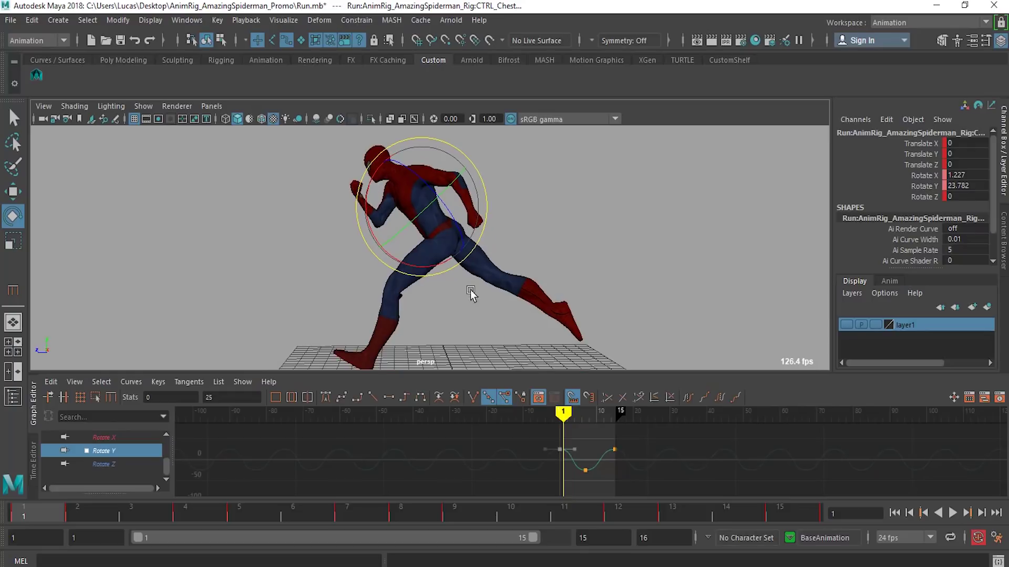
pyautogui.click(98, 440)
pyautogui.keyDown('alt'); pyautogui.moveTo(632, 453); pyautogui.dragTo(636, 482, button='right'); pyautogui.keyUp('alt')
pyautogui.keyDown('alt'); pyautogui.moveTo(480, 245); pyautogui.dragTo(450, 245, button='right'); pyautogui.keyUp('alt')
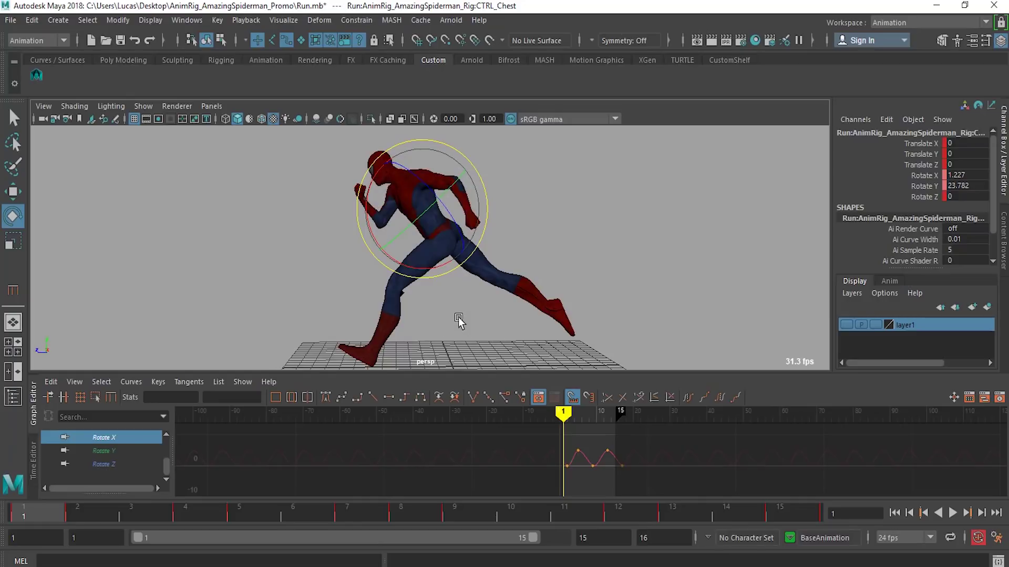
# Play the run cycle from the side and stop it at frame 1
pyautogui.hotkey('alt', 'v')
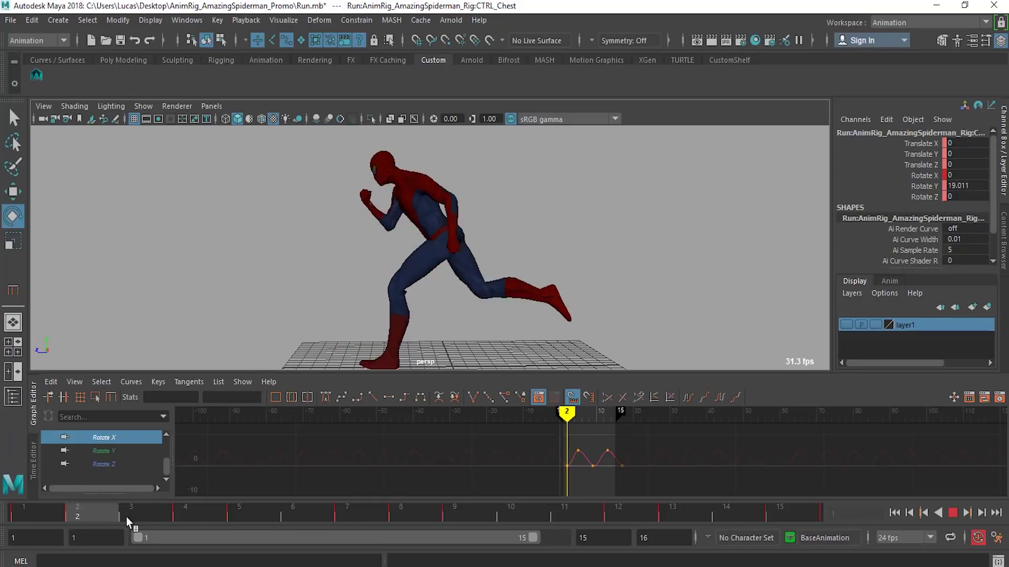
pyautogui.press('Escape')
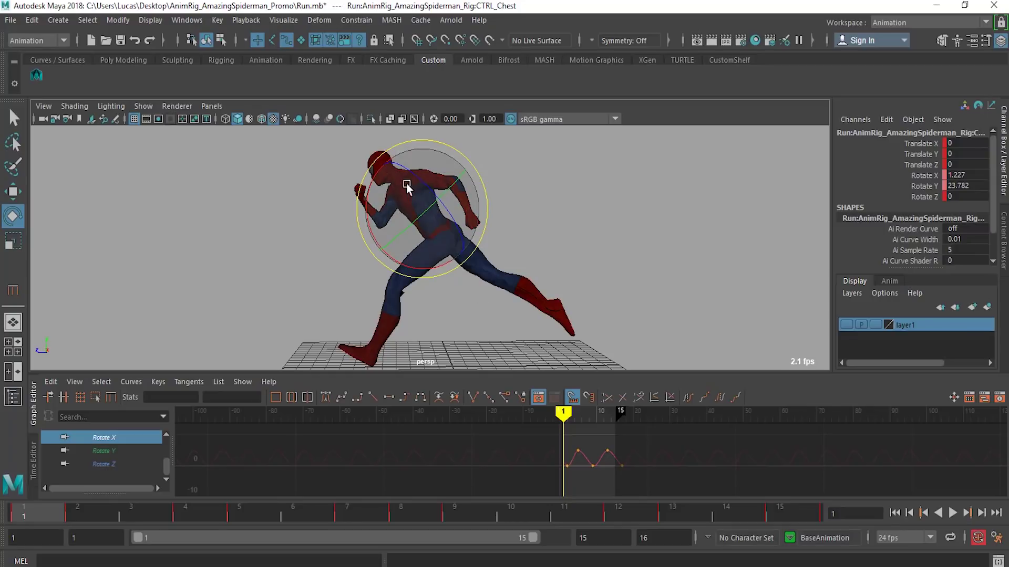
pyautogui.moveTo(379, 215)
pyautogui.keyDown('alt'); pyautogui.mouseDown(button='right')
pyautogui.moveTo(566, 242)
pyautogui.moveTo(452, 242)
pyautogui.mouseUp(button='right'); pyautogui.keyUp('alt')
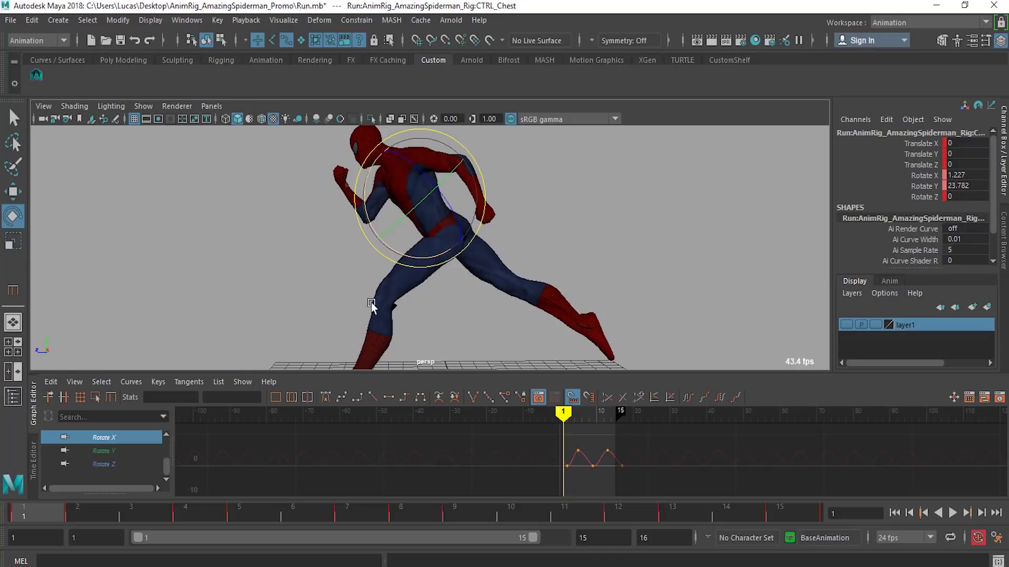
# Try shifting all keys of the chest's Rotate X curve downward to lean the torso back
pyautogui.moveTo(528, 448); pyautogui.dragTo(684, 489)
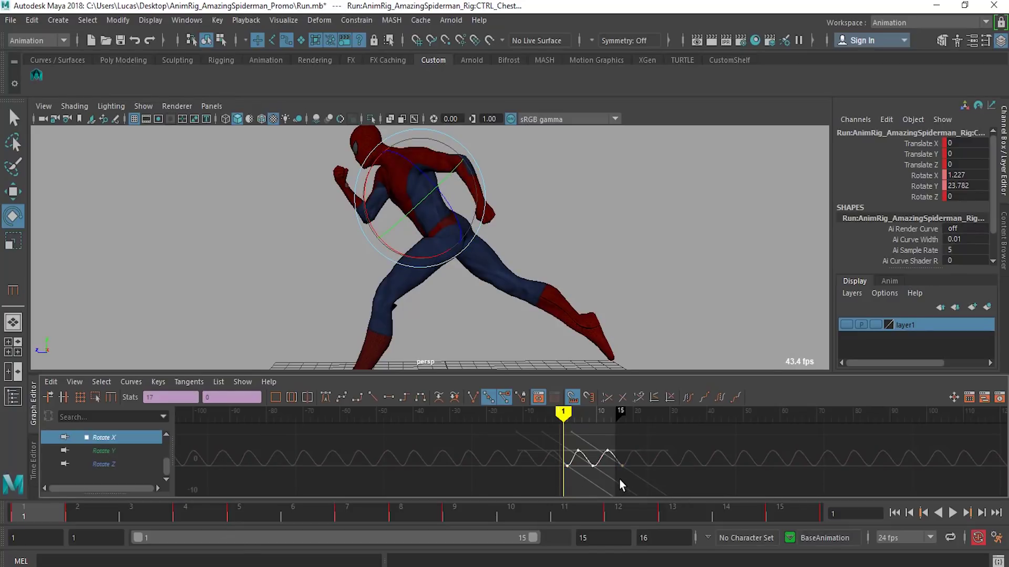
pyautogui.keyDown('shift'); pyautogui.moveTo(620, 481); pyautogui.dragTo(624, 507, button='middle'); pyautogui.keyUp('shift')
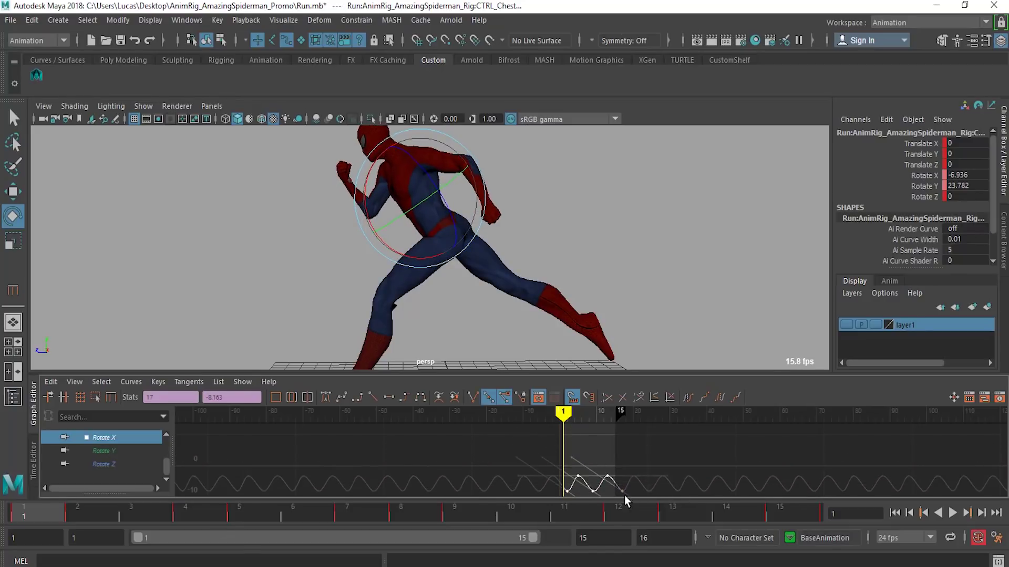
pyautogui.scroll(-8, 637, 462)
pyautogui.keyDown('alt'); pyautogui.moveTo(637, 462); pyautogui.dragTo(592, 472, button='middle'); pyautogui.keyUp('alt')
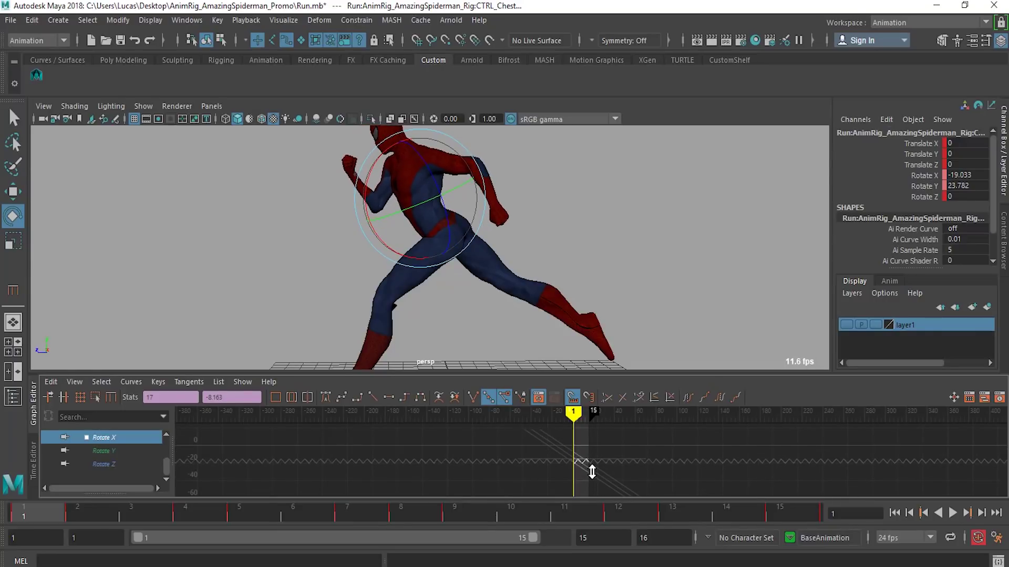
pyautogui.hotkey('ctrl', 'z')
pyautogui.hotkey('ctrl', 'z')
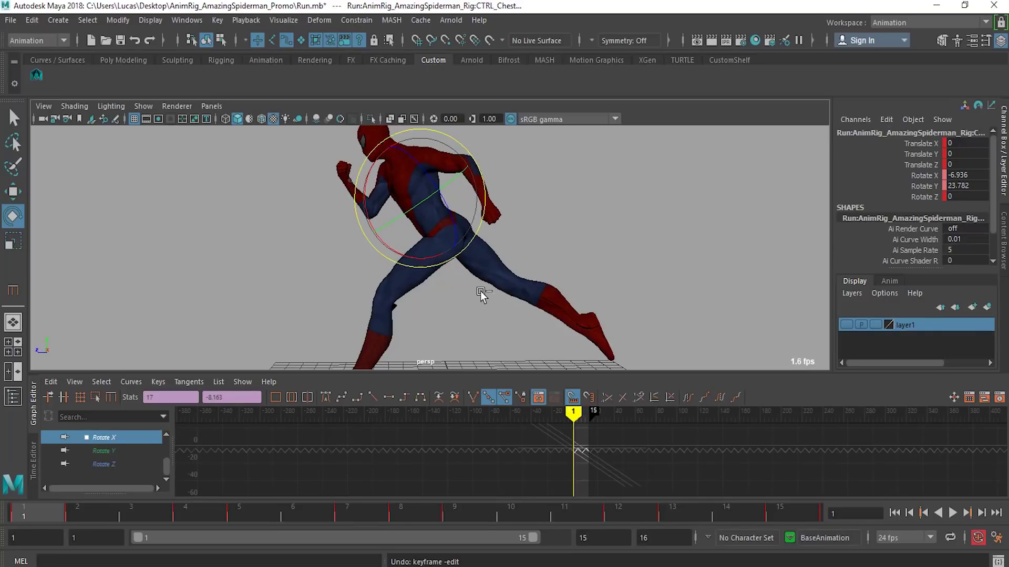
pyautogui.moveTo(371, 254)
pyautogui.keyDown('alt'); pyautogui.mouseDown(button='right')
pyautogui.moveTo(462, 264)
pyautogui.moveTo(370, 275)
pyautogui.mouseUp(button='right'); pyautogui.keyUp('alt')
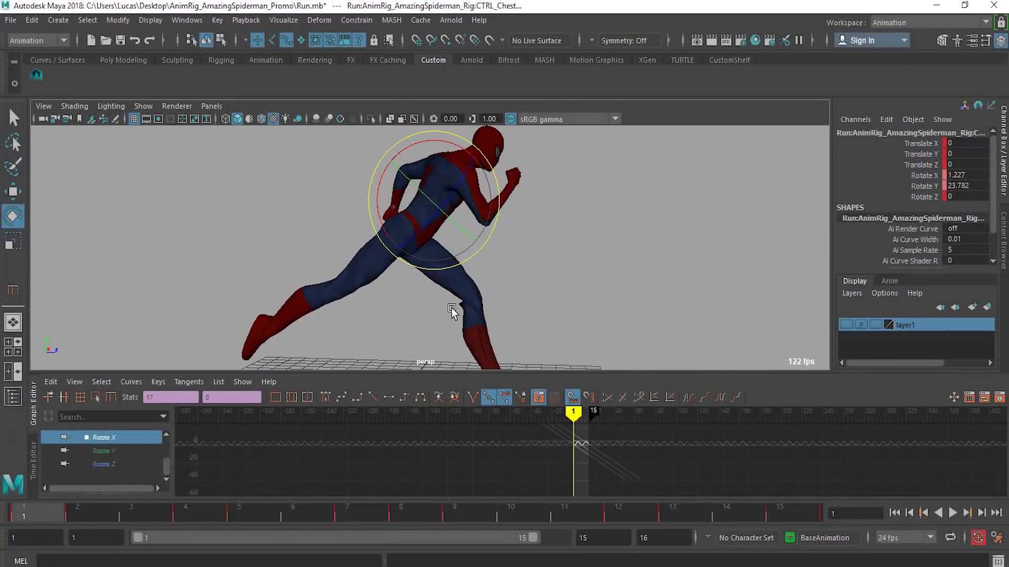
# Scrub the run cycle from frame 1 to about frame 8 from the opposite side and return to frame 1
pyautogui.moveTo(452, 308)
pyautogui.keyDown('alt'); pyautogui.mouseDown()
pyautogui.moveTo(653, 315)
pyautogui.moveTo(735, 305)
pyautogui.moveTo(591, 257)
pyautogui.moveTo(579, 295)
pyautogui.mouseUp(); pyautogui.keyUp('alt')
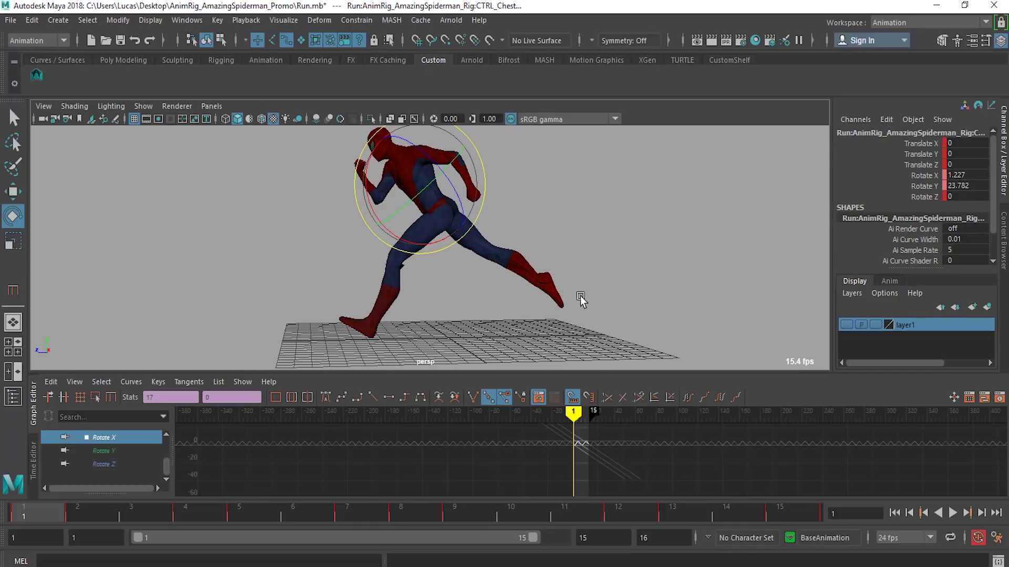
pyautogui.moveTo(45, 517); pyautogui.dragTo(408, 528)
pyautogui.keyDown('alt'); pyautogui.moveTo(508, 283); pyautogui.dragTo(441, 311); pyautogui.keyUp('alt')
pyautogui.keyDown('alt'); pyautogui.moveTo(342, 290); pyautogui.dragTo(419, 303); pyautogui.keyUp('alt')
pyautogui.click(32, 513)
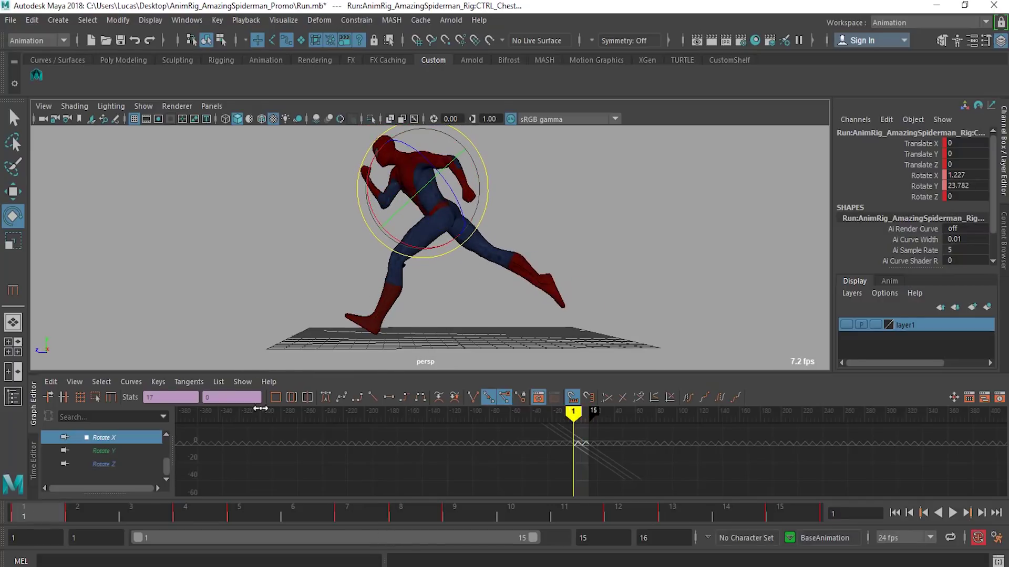
# Compare the running poses frame by frame around frames 7 to 10 and stop at frame 9
pyautogui.click(401, 515)
pyautogui.click(371, 519)
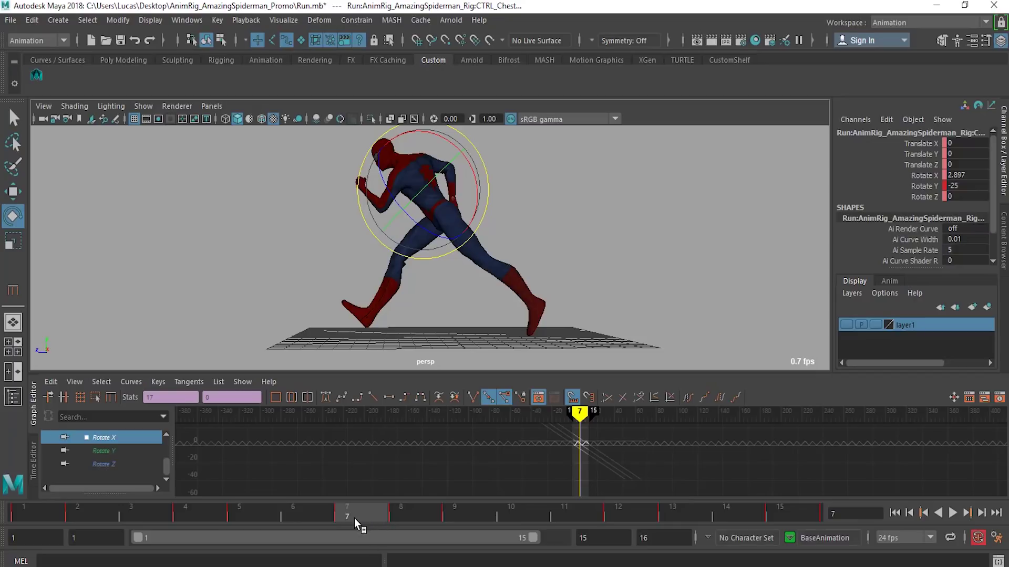
pyautogui.click(407, 513)
pyautogui.click(475, 515)
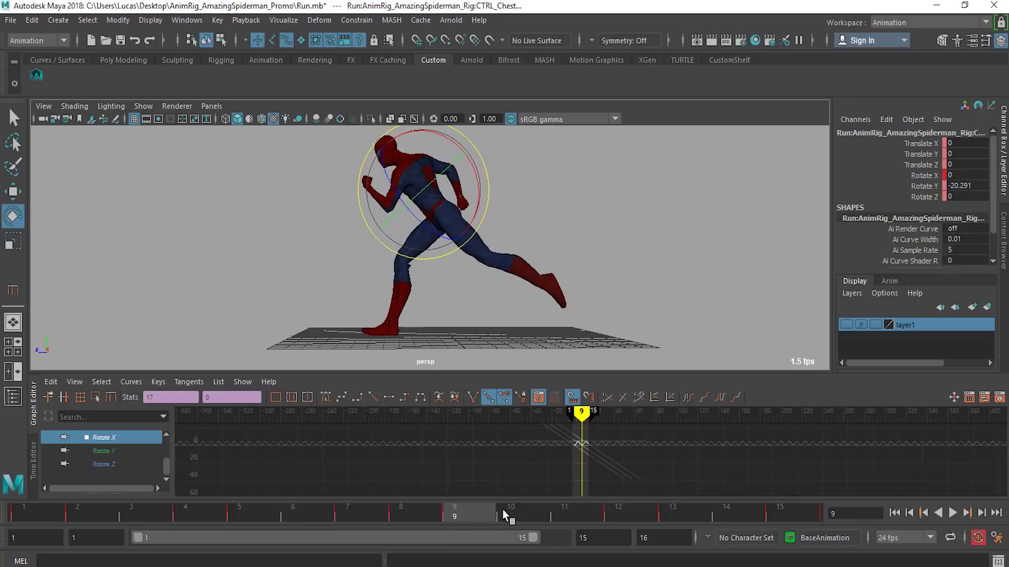
pyautogui.click(522, 512)
pyautogui.moveTo(360, 519); pyautogui.dragTo(467, 519)
# Inspect the peaks of the chest's Rotate X curve at close range in the Graph Editor
pyautogui.keyDown('alt'); pyautogui.moveTo(482, 216); pyautogui.dragTo(459, 297); pyautogui.keyUp('alt')
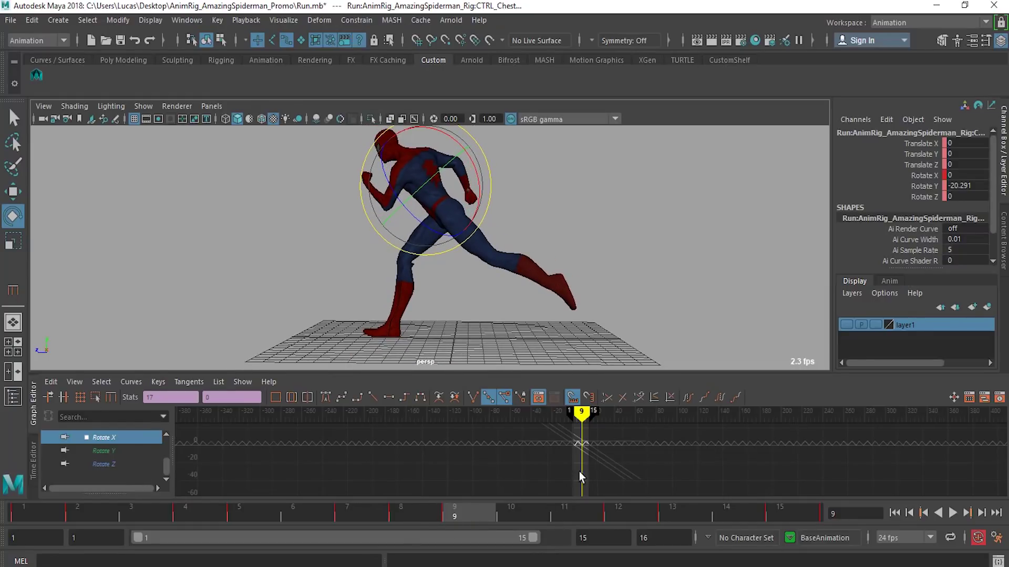
pyautogui.keyDown('alt'); pyautogui.moveTo(505, 468); pyautogui.dragTo(728, 461, button='right'); pyautogui.keyUp('alt')
pyautogui.keyDown('alt'); pyautogui.moveTo(486, 447); pyautogui.dragTo(500, 494, button='middle'); pyautogui.keyUp('alt')
pyautogui.keyDown('alt'); pyautogui.moveTo(509, 468); pyautogui.dragTo(249, 459, button='right'); pyautogui.keyUp('alt')
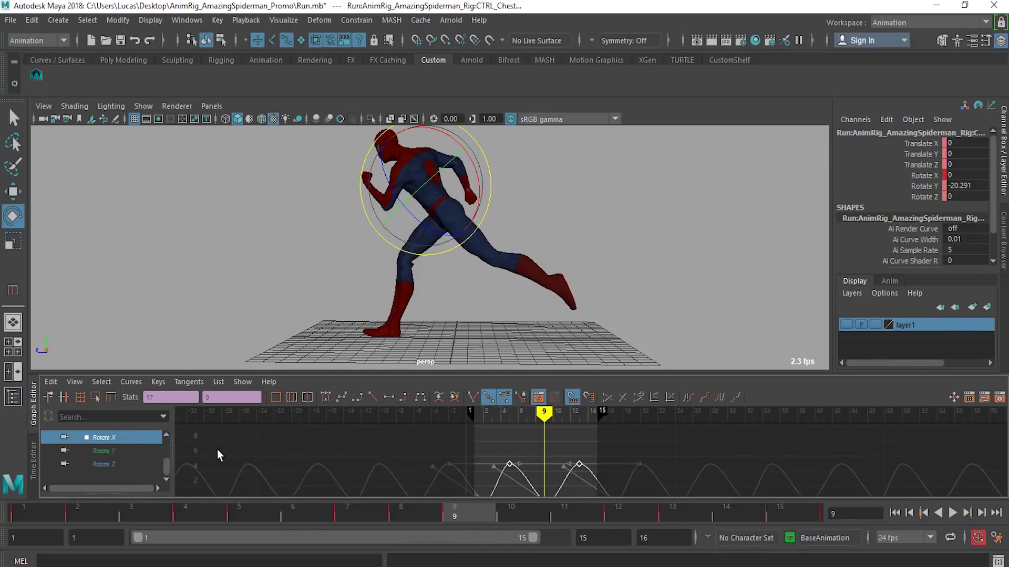
# Try lengthening the tangents of the chest's Rotate Y key at frame 7 with weighted tangents
pyautogui.click(124, 448)
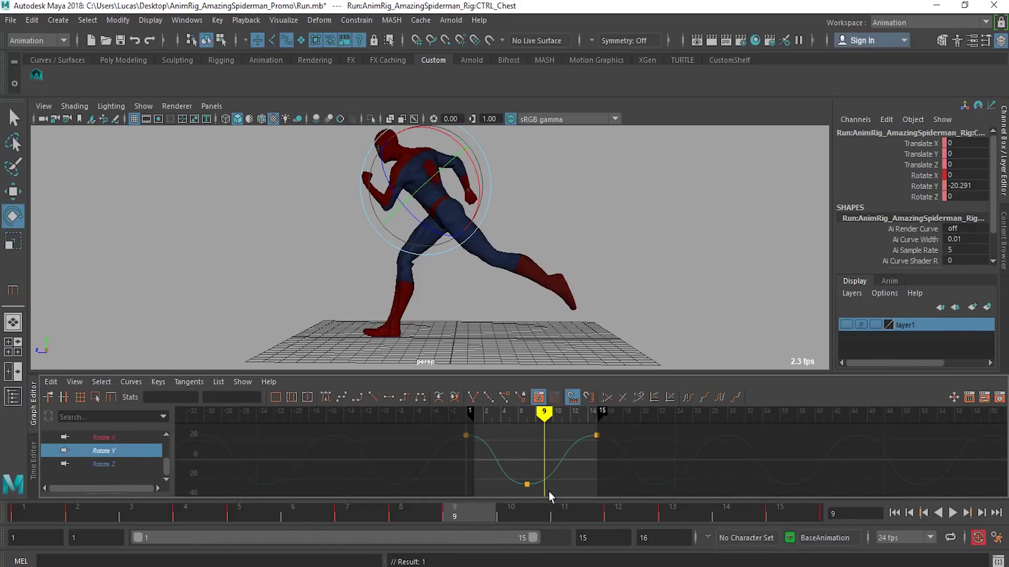
pyautogui.keyDown('alt'); pyautogui.moveTo(517, 478); pyautogui.dragTo(565, 471, button='right'); pyautogui.keyUp('alt')
pyautogui.keyDown('alt'); pyautogui.moveTo(558, 471); pyautogui.dragTo(581, 426, button='middle'); pyautogui.keyUp('alt')
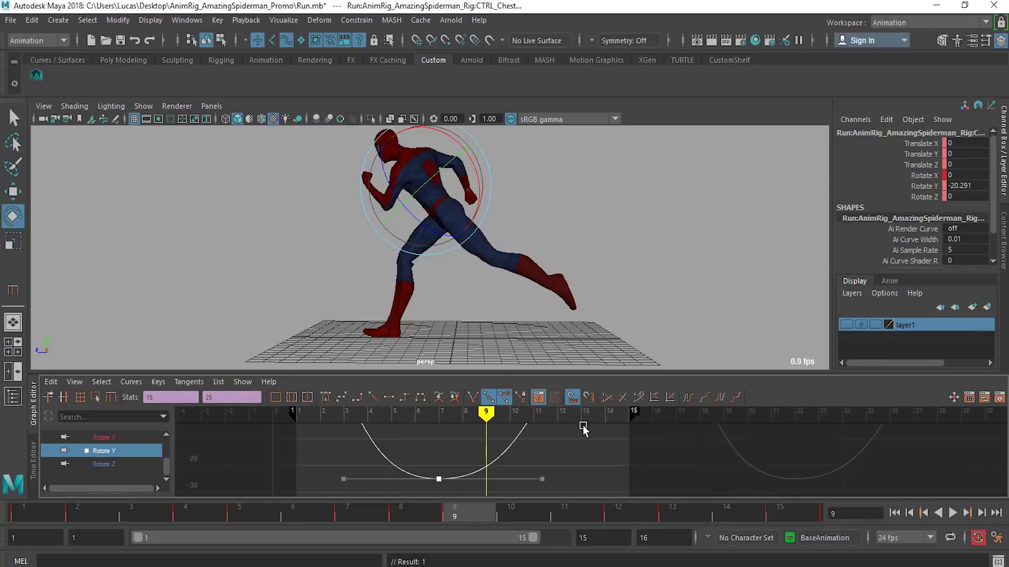
pyautogui.keyDown('alt'); pyautogui.moveTo(582, 427); pyautogui.dragTo(518, 455, button='right'); pyautogui.keyUp('alt')
pyautogui.rightClick(529, 471)
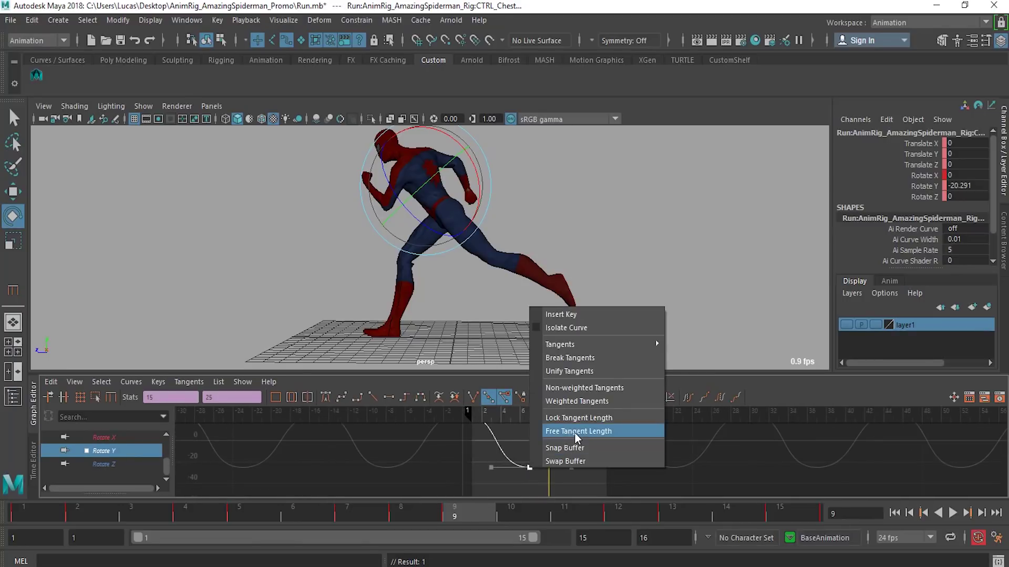
pyautogui.click(575, 401)
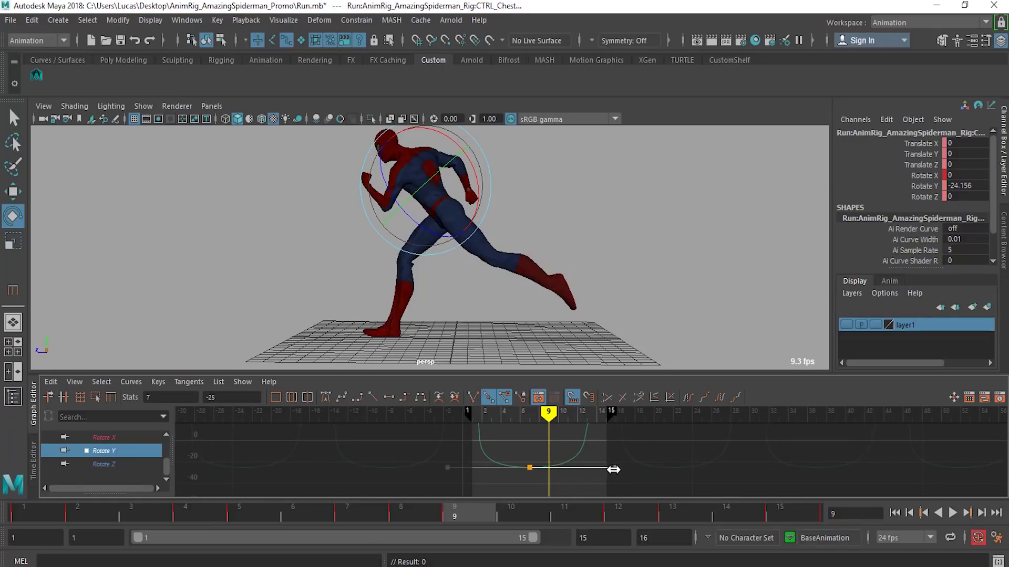
pyautogui.keyDown('alt'); pyautogui.moveTo(535, 462); pyautogui.dragTo(546, 494, button='right'); pyautogui.keyUp('alt')
pyautogui.keyDown('alt'); pyautogui.moveTo(546, 494); pyautogui.dragTo(547, 464, button='middle'); pyautogui.keyUp('alt')
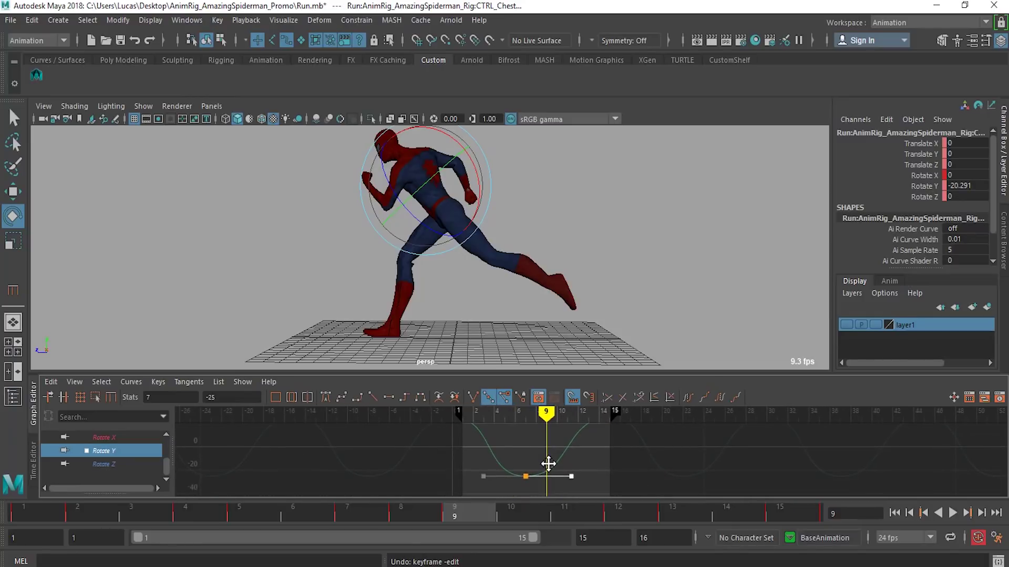
# Examine the chest's twist in the frame 9 pose from the front and the side
pyautogui.keyDown('alt'); pyautogui.moveTo(412, 206); pyautogui.dragTo(564, 228); pyautogui.keyUp('alt')
pyautogui.keyDown('alt'); pyautogui.moveTo(390, 209); pyautogui.dragTo(443, 223, button='right'); pyautogui.keyUp('alt')
pyautogui.keyDown('alt'); pyautogui.moveTo(443, 224); pyautogui.dragTo(411, 341, button='middle'); pyautogui.keyUp('alt')
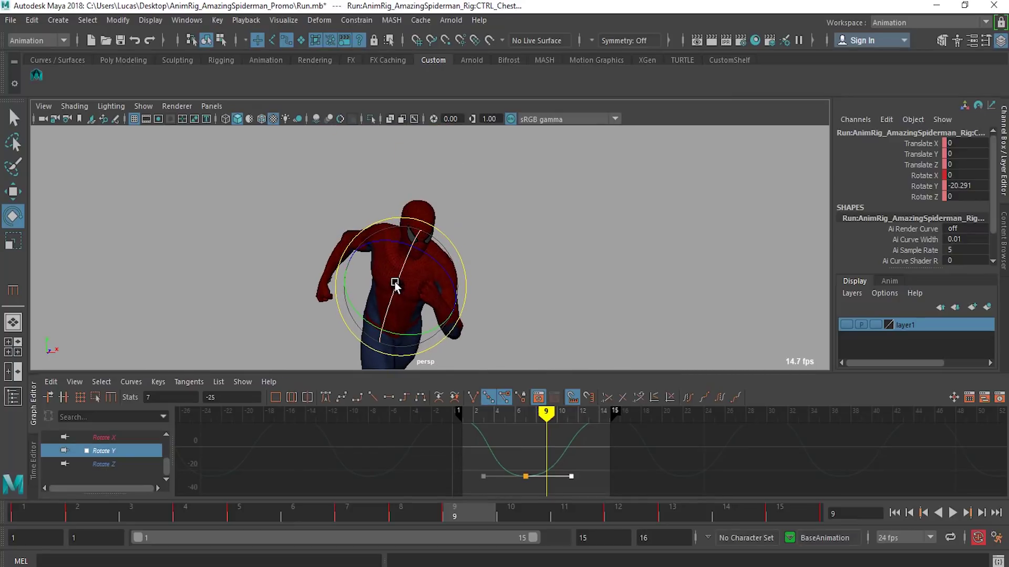
pyautogui.keyDown('alt'); pyautogui.moveTo(406, 241); pyautogui.dragTo(467, 267); pyautogui.keyUp('alt')
pyautogui.keyDown('alt'); pyautogui.moveTo(467, 267); pyautogui.dragTo(402, 188, button='middle'); pyautogui.keyUp('alt')
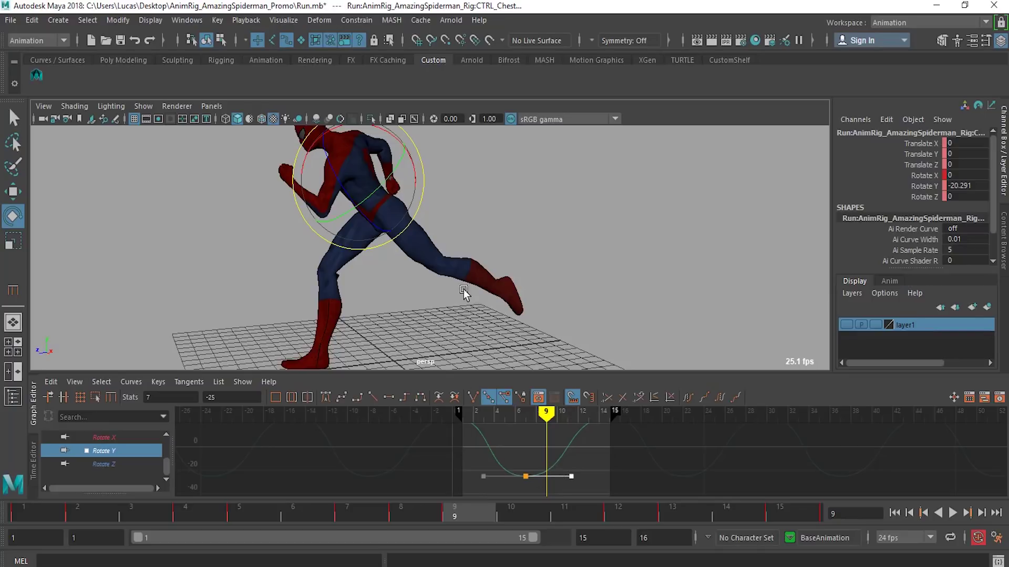
pyautogui.keyDown('alt'); pyautogui.moveTo(452, 310); pyautogui.dragTo(453, 286); pyautogui.keyUp('alt')
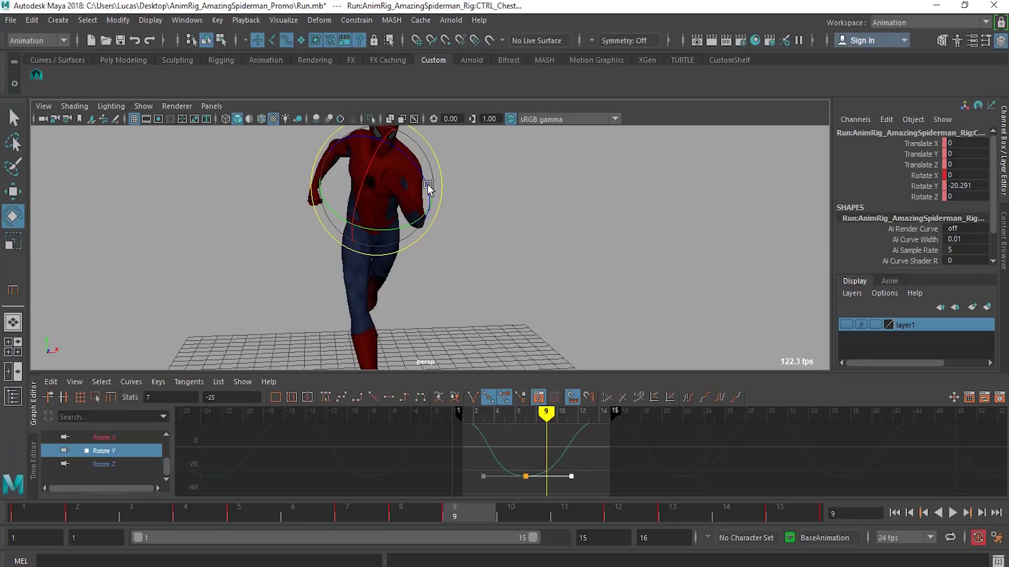
pyautogui.keyDown('alt'); pyautogui.moveTo(488, 225); pyautogui.dragTo(399, 221); pyautogui.keyUp('alt')
# Compare the chest's Rotate Y curve over the full cycle with the torso twist at frame 9
pyautogui.keyDown('alt'); pyautogui.moveTo(557, 460); pyautogui.dragTo(564, 477, button='middle'); pyautogui.keyUp('alt')
pyautogui.scroll(-5, 590, 465)
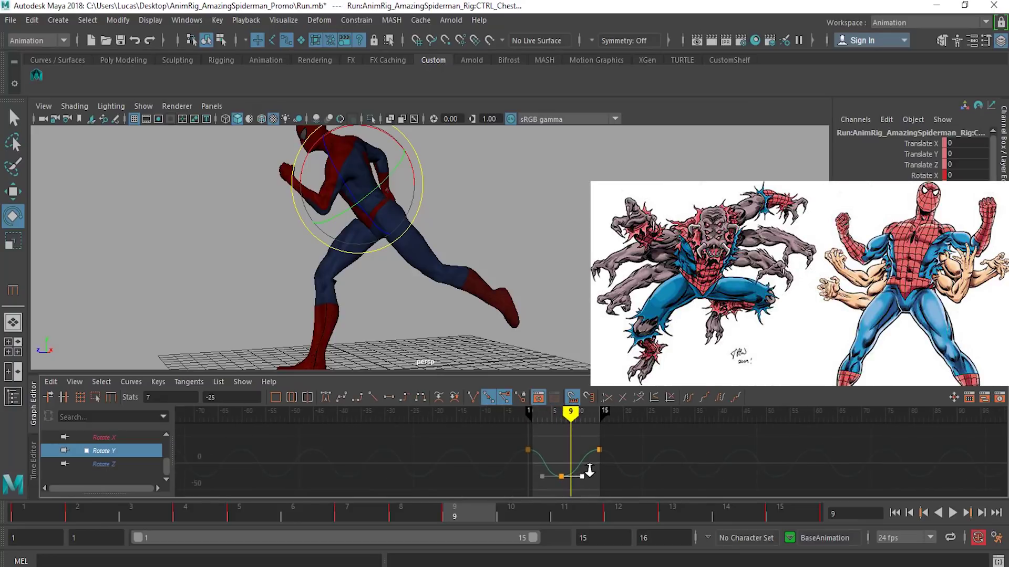
pyautogui.keyDown('alt'); pyautogui.moveTo(353, 195); pyautogui.dragTo(503, 204); pyautogui.keyUp('alt')
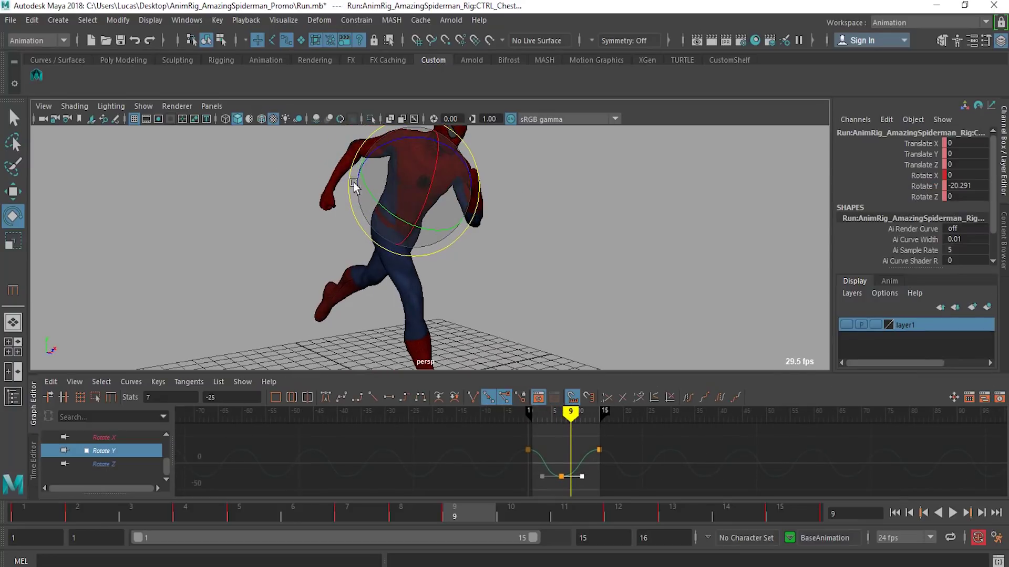
pyautogui.keyDown('alt'); pyautogui.moveTo(414, 227); pyautogui.dragTo(355, 227); pyautogui.keyUp('alt')
pyautogui.keyDown('alt'); pyautogui.moveTo(428, 243); pyautogui.dragTo(347, 246); pyautogui.keyUp('alt')
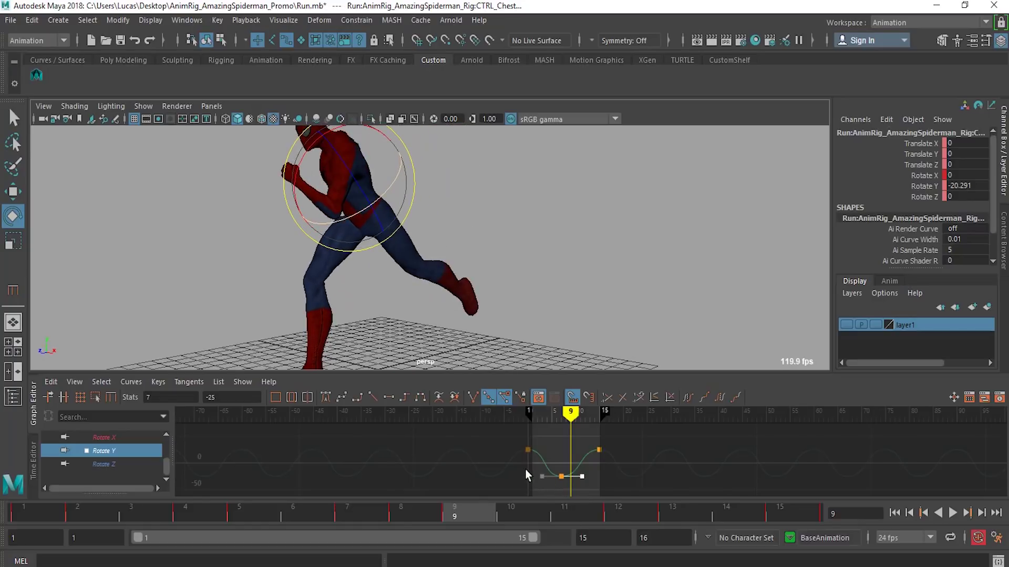
pyautogui.moveTo(603, 476)
pyautogui.keyDown('alt'); pyautogui.mouseDown(button='right')
pyautogui.moveTo(592, 478)
pyautogui.moveTo(631, 479)
pyautogui.moveTo(620, 482)
pyautogui.mouseUp(button='right'); pyautogui.keyUp('alt')
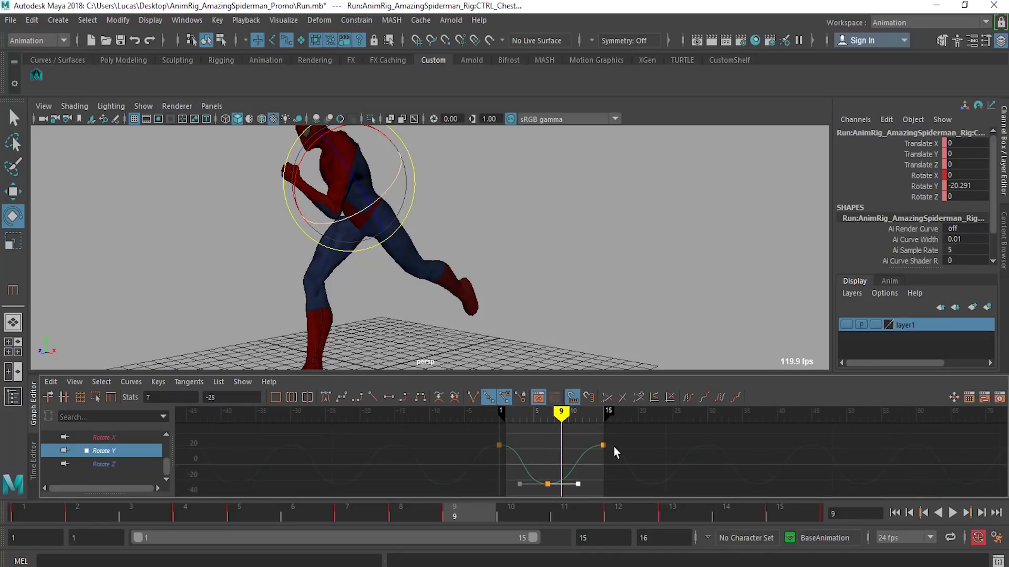
pyautogui.keyDown('alt'); pyautogui.moveTo(620, 482); pyautogui.dragTo(597, 473, button='middle'); pyautogui.keyUp('alt')
# Play and scrub the run cycle in side view to check the torso's lean and twist
pyautogui.keyDown('alt'); pyautogui.moveTo(443, 157); pyautogui.dragTo(486, 266); pyautogui.keyUp('alt')
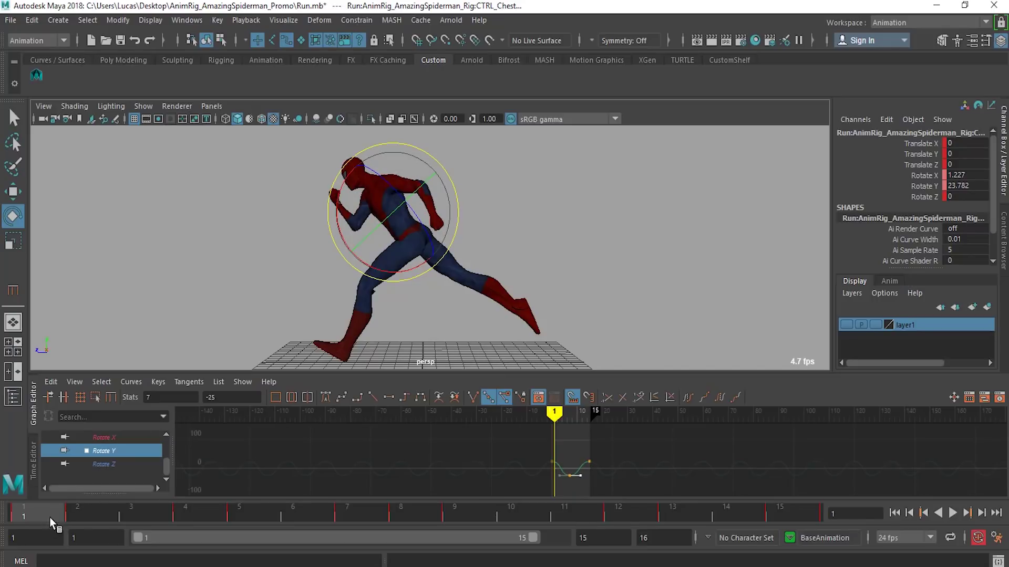
pyautogui.hotkey('alt', 'v')
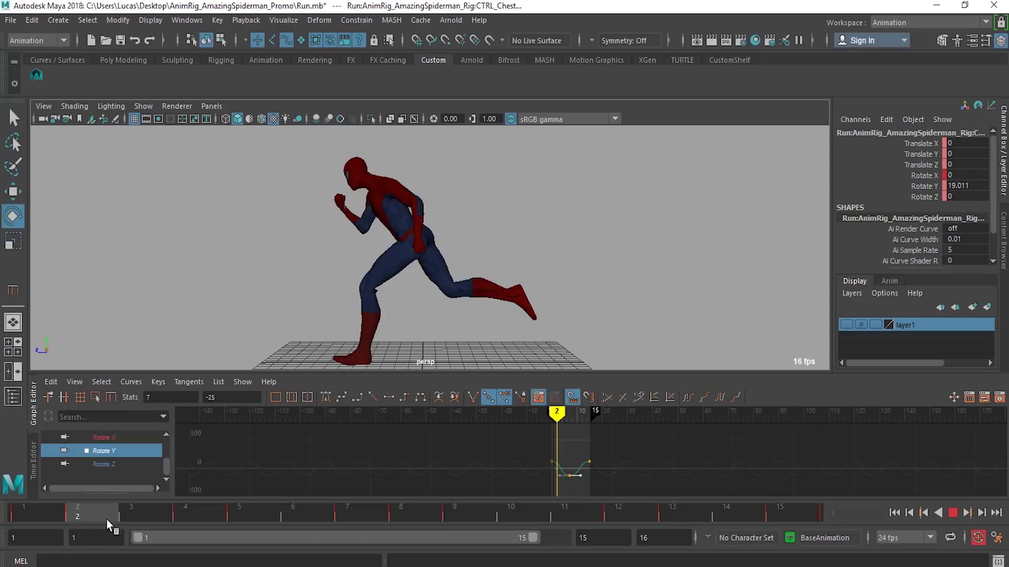
pyautogui.moveTo(371, 521); pyautogui.dragTo(405, 519)
pyautogui.moveTo(459, 341)
pyautogui.keyDown('alt'); pyautogui.mouseDown()
pyautogui.moveTo(451, 342)
pyautogui.moveTo(467, 349)
pyautogui.mouseUp(); pyautogui.keyUp('alt')
pyautogui.click(953, 513)
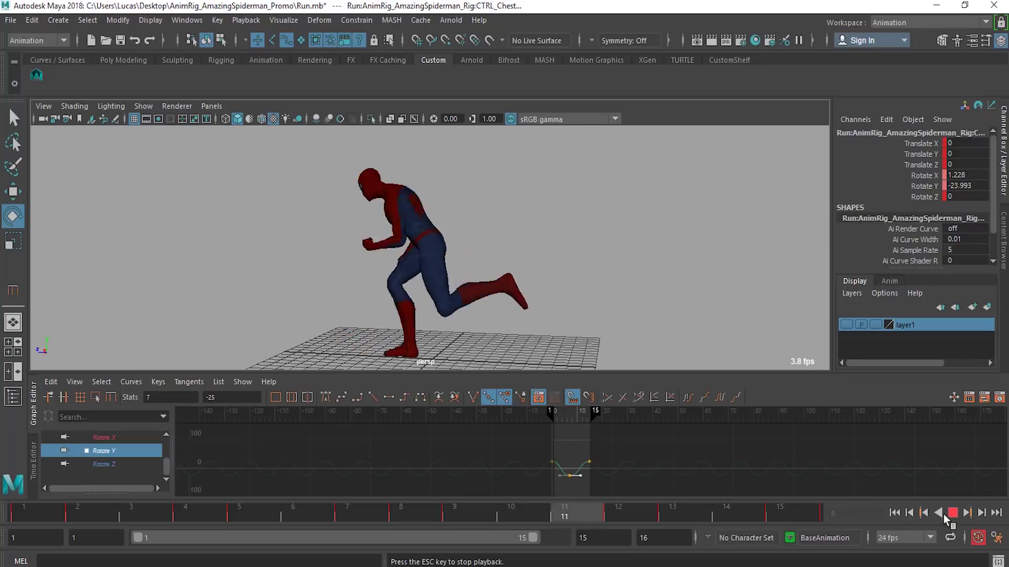
pyautogui.keyDown('alt'); pyautogui.moveTo(394, 254); pyautogui.dragTo(334, 247); pyautogui.keyUp('alt')
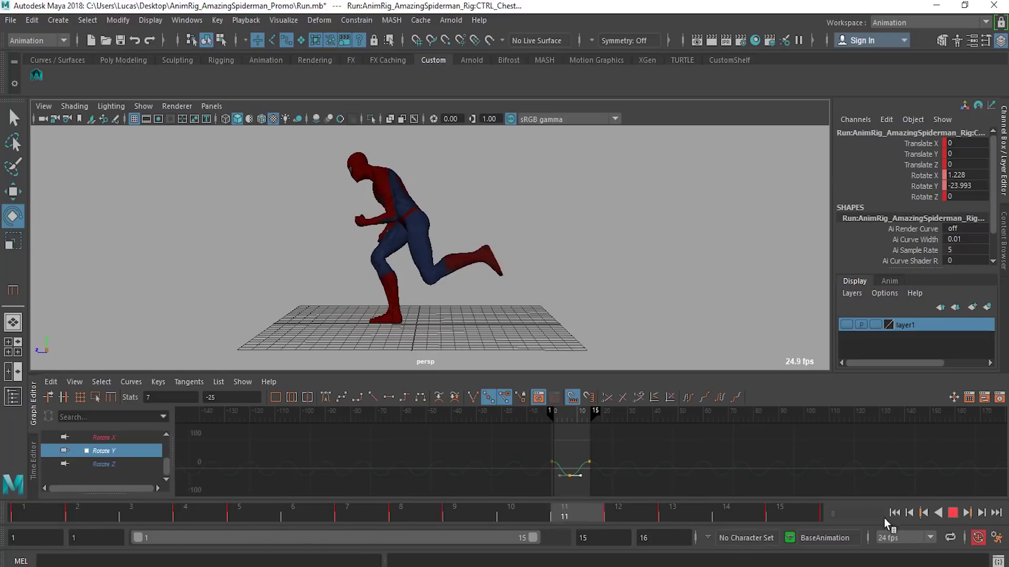
# Return to frame 1 and replay the run cycle, viewing the character from both sides
pyautogui.click(23, 515)
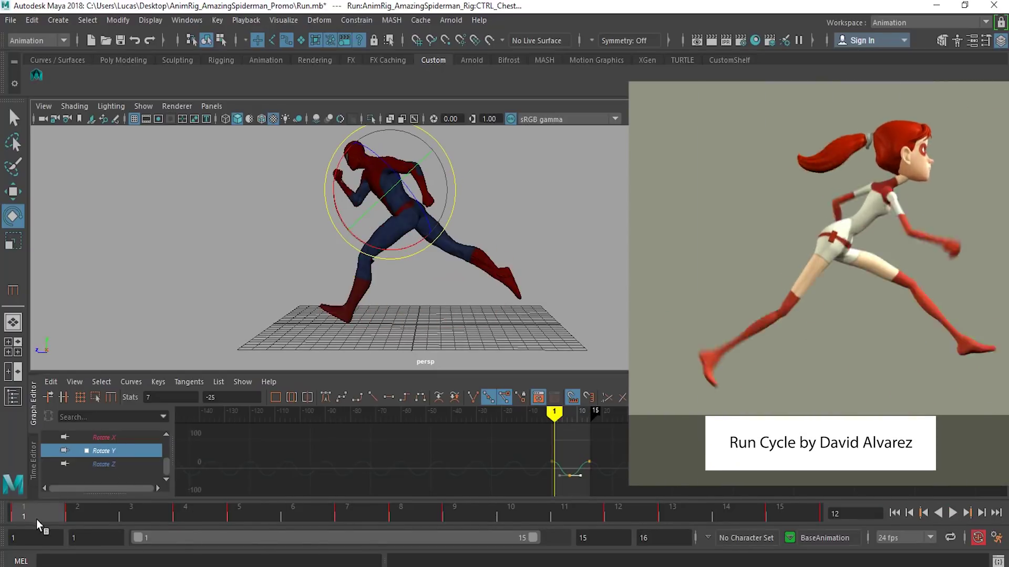
pyautogui.hotkey('alt', 'v')
pyautogui.hotkey('alt', 'v')
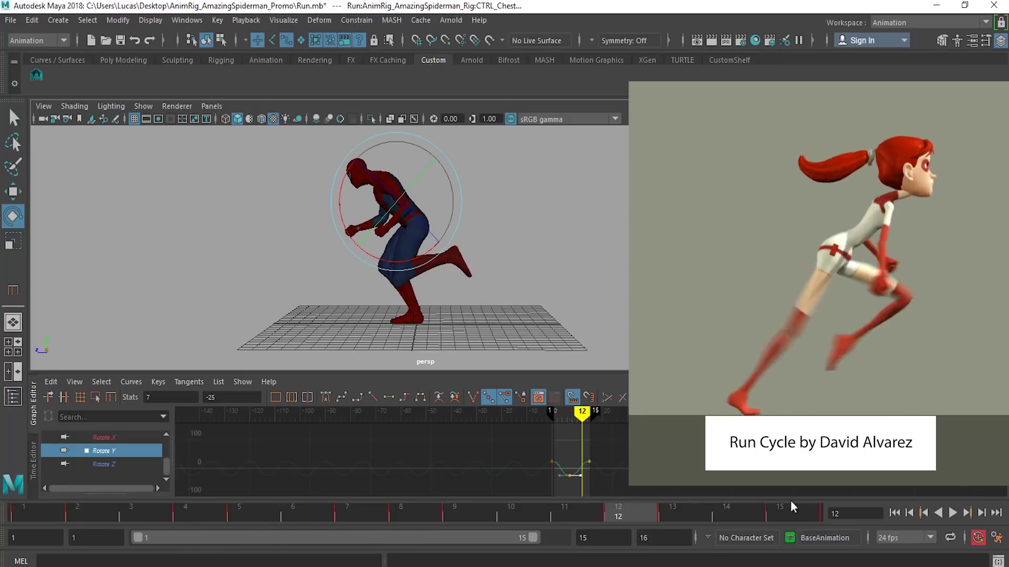
pyautogui.click(952, 514)
pyautogui.keyDown('alt'); pyautogui.moveTo(392, 263); pyautogui.dragTo(516, 258); pyautogui.keyUp('alt')
pyautogui.moveTo(390, 239)
pyautogui.keyDown('alt'); pyautogui.mouseDown()
pyautogui.moveTo(452, 243)
pyautogui.moveTo(344, 237)
pyautogui.moveTo(402, 233)
pyautogui.mouseUp(); pyautogui.keyUp('alt')
pyautogui.keyDown('alt'); pyautogui.moveTo(316, 253); pyautogui.dragTo(457, 251); pyautogui.keyUp('alt')
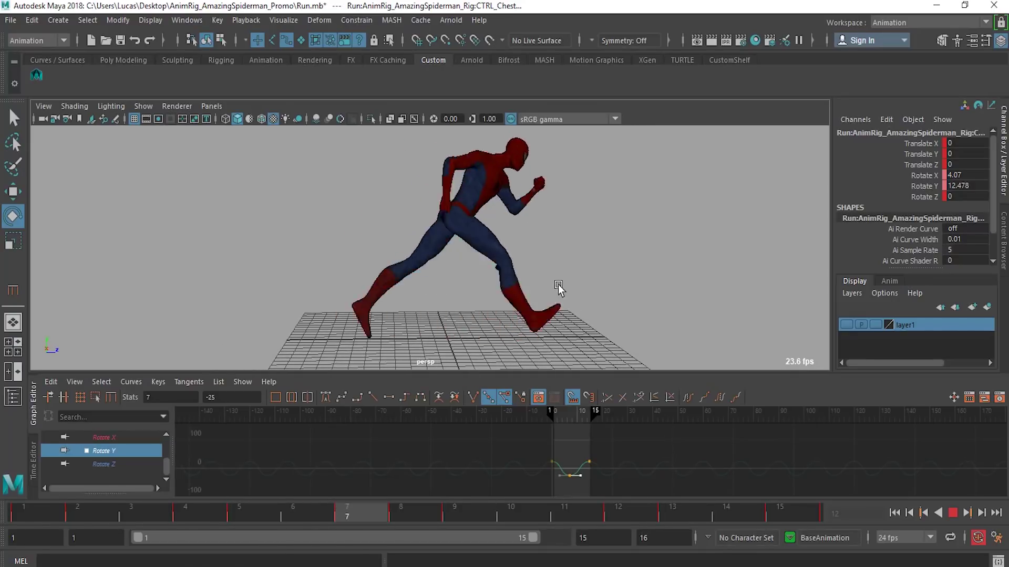
pyautogui.keyDown('alt'); pyautogui.moveTo(545, 282); pyautogui.dragTo(363, 259); pyautogui.keyUp('alt')
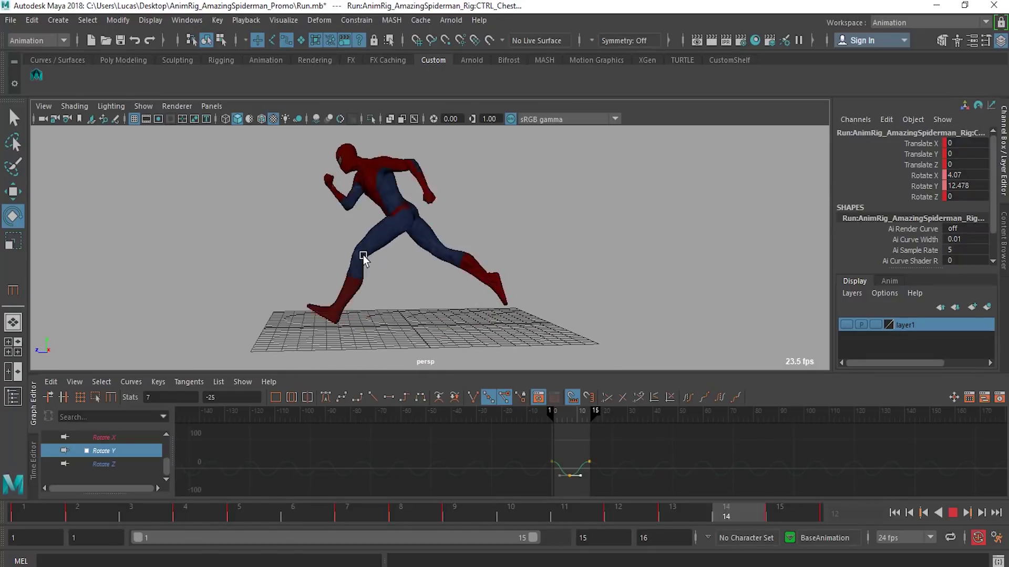
pyautogui.keyDown('alt'); pyautogui.moveTo(290, 248); pyautogui.dragTo(337, 245, button='right'); pyautogui.keyUp('alt')
pyautogui.keyDown('alt'); pyautogui.moveTo(338, 248); pyautogui.dragTo(357, 237); pyautogui.keyUp('alt')
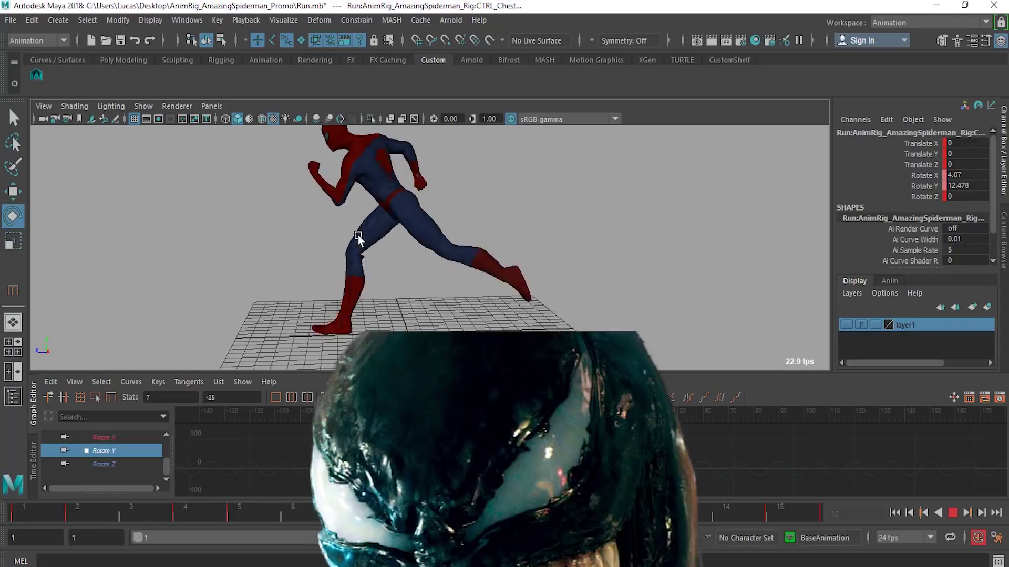
# Switch to the orthographic back view and stop the playback at frame 15
pyautogui.keyDown('alt'); pyautogui.moveTo(357, 238); pyautogui.dragTo(456, 251); pyautogui.keyUp('alt')
pyautogui.press('space')
pyautogui.click(510, 232)
pyautogui.hotkey('alt', 'v')
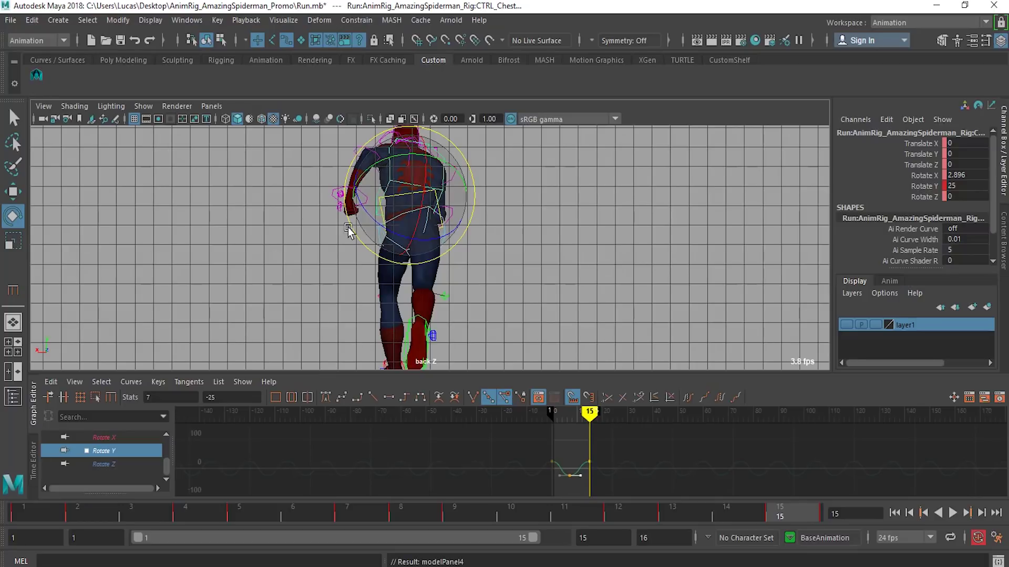
# Select the body control, isolate its Translate X curve, and scrub the whole cycle before returning to frame 1
pyautogui.click(400, 210)
pyautogui.click(401, 198)
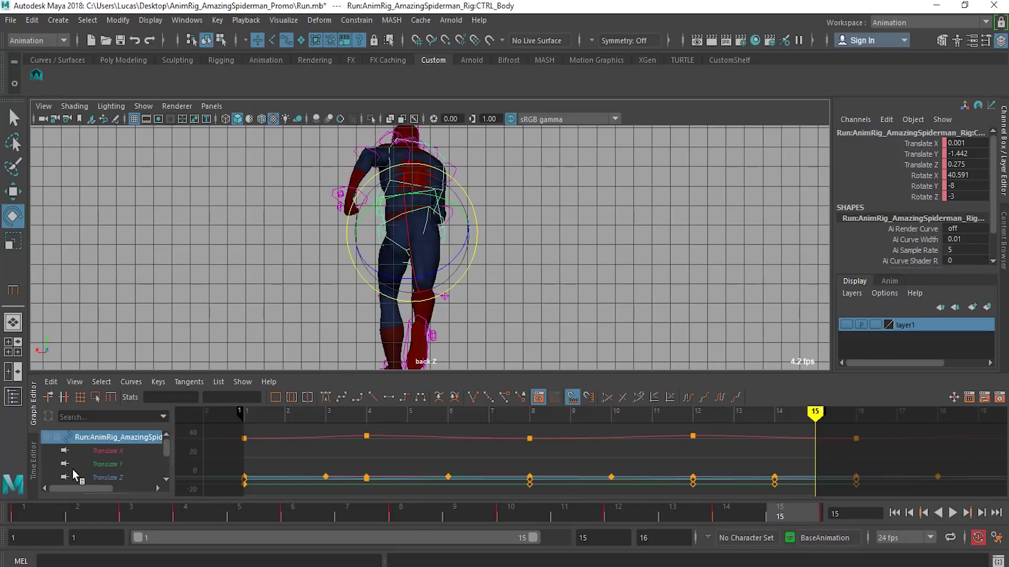
pyautogui.click(123, 450)
pyautogui.keyDown('alt'); pyautogui.keyDown('shift'); pyautogui.moveTo(357, 468); pyautogui.dragTo(389, 462, button='right'); pyautogui.keyUp('shift'); pyautogui.keyUp('alt')
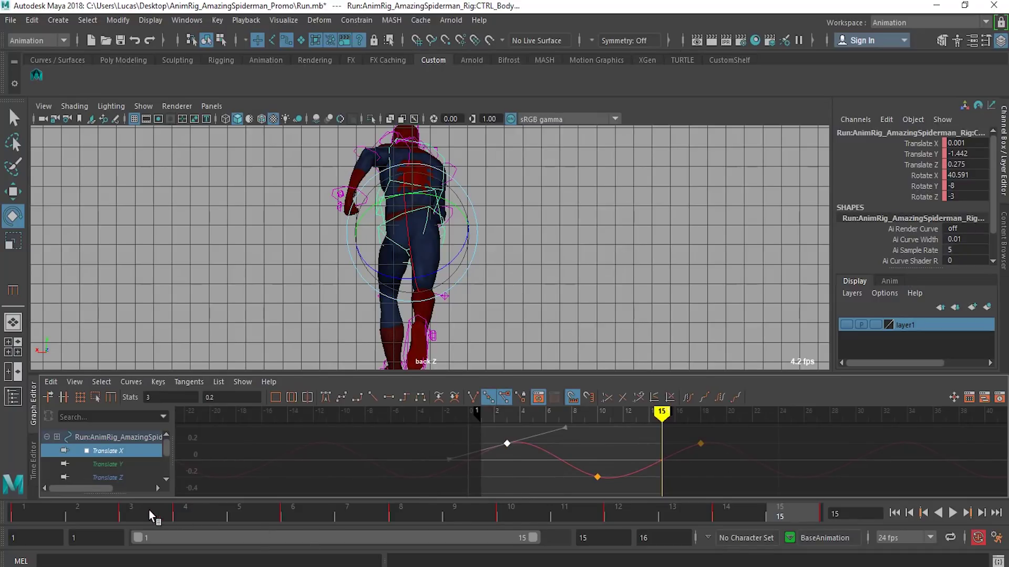
pyautogui.moveTo(33, 519)
pyautogui.mouseDown()
pyautogui.moveTo(355, 524)
pyautogui.moveTo(816, 506)
pyautogui.mouseUp()
pyautogui.click(51, 509)
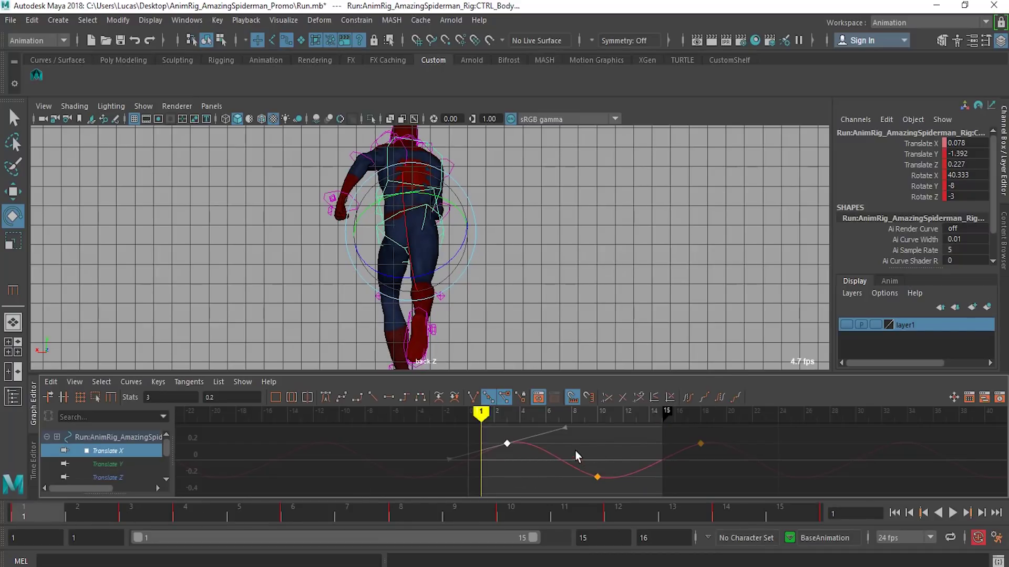
# Raise the body control's Translate X keys at frames 3 and 18 to 0.368 and play back the result
pyautogui.keyDown('alt'); pyautogui.moveTo(764, 470); pyautogui.dragTo(699, 477, button='right'); pyautogui.keyUp('alt')
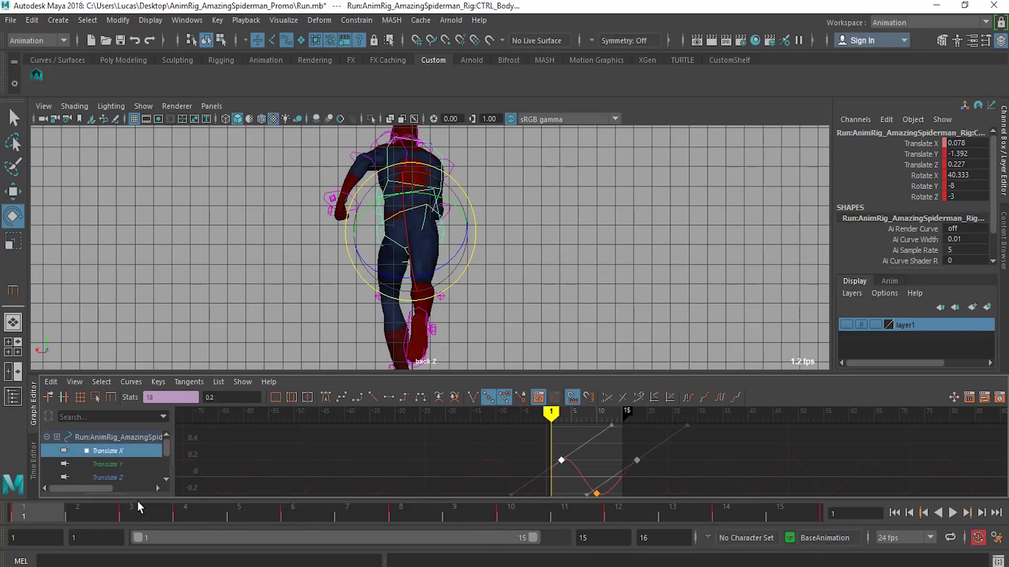
pyautogui.moveTo(119, 508); pyautogui.dragTo(141, 509)
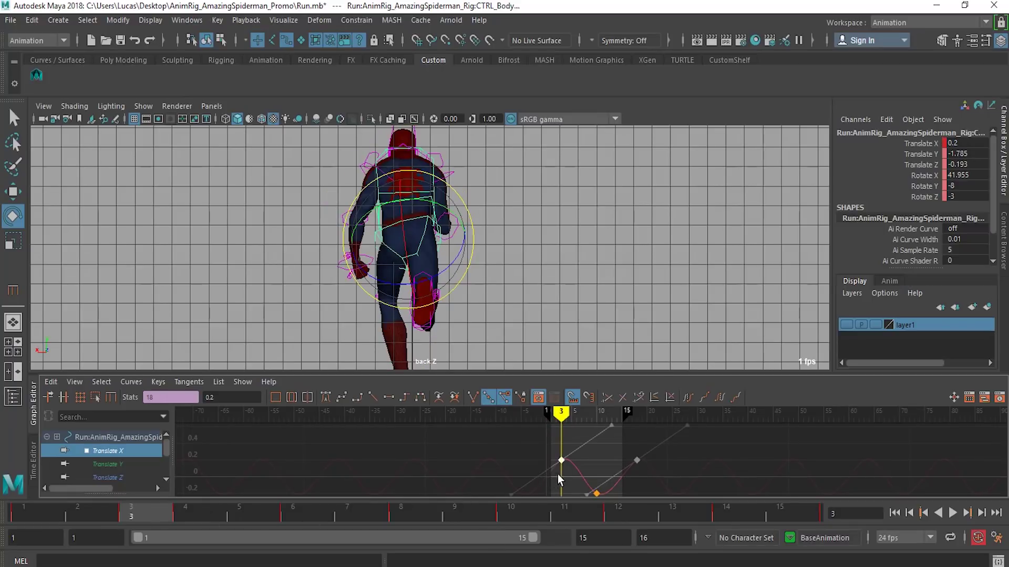
pyautogui.moveTo(559, 459); pyautogui.dragTo(566, 556, button='middle')
pyautogui.hotkey('ctrl', 'z')
pyautogui.scroll(-3, 566, 475)
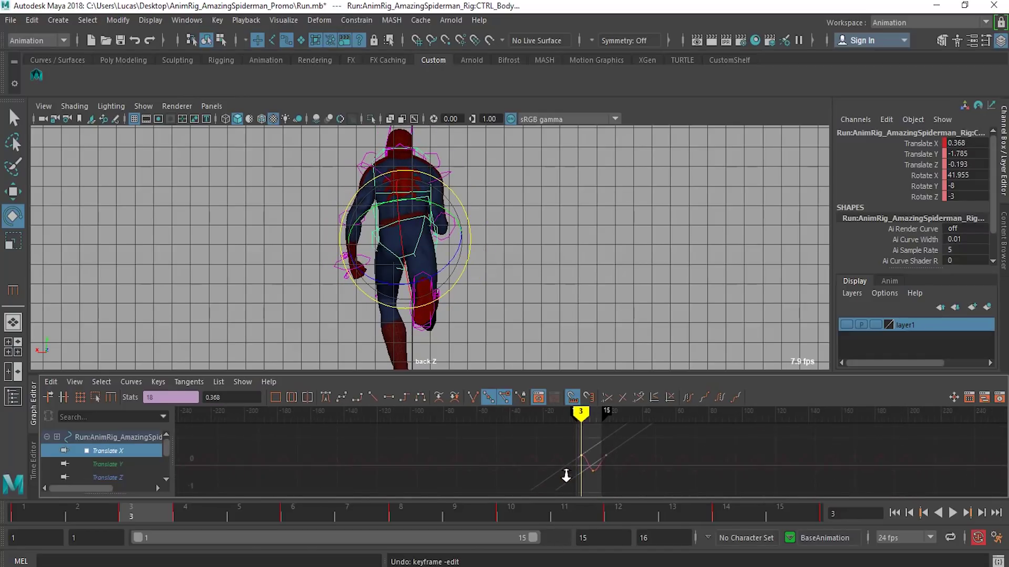
pyautogui.hotkey('alt', 'v')
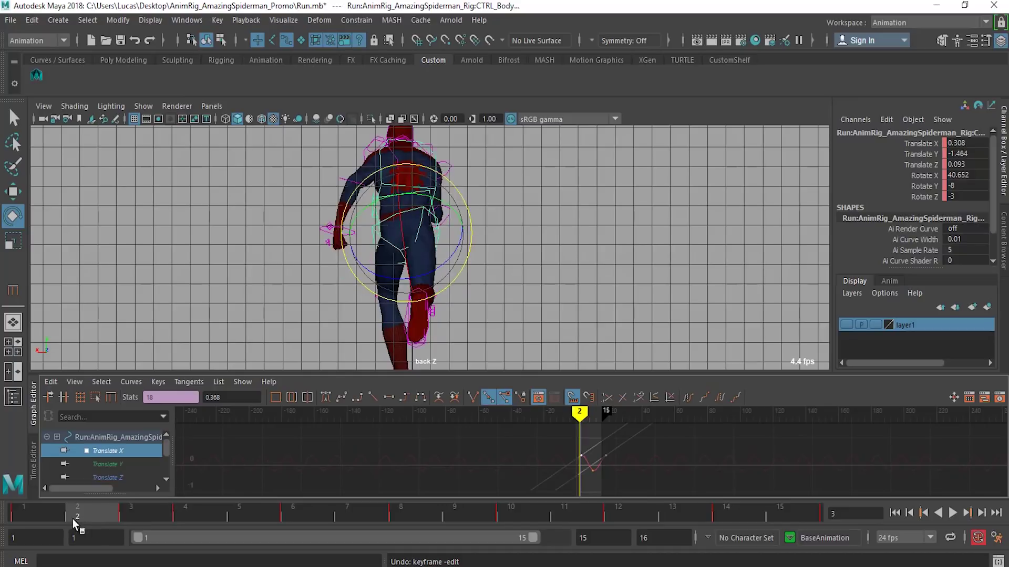
# Play the run cycle in the back view, and replay it from the orthographic front view
pyautogui.click(952, 512)
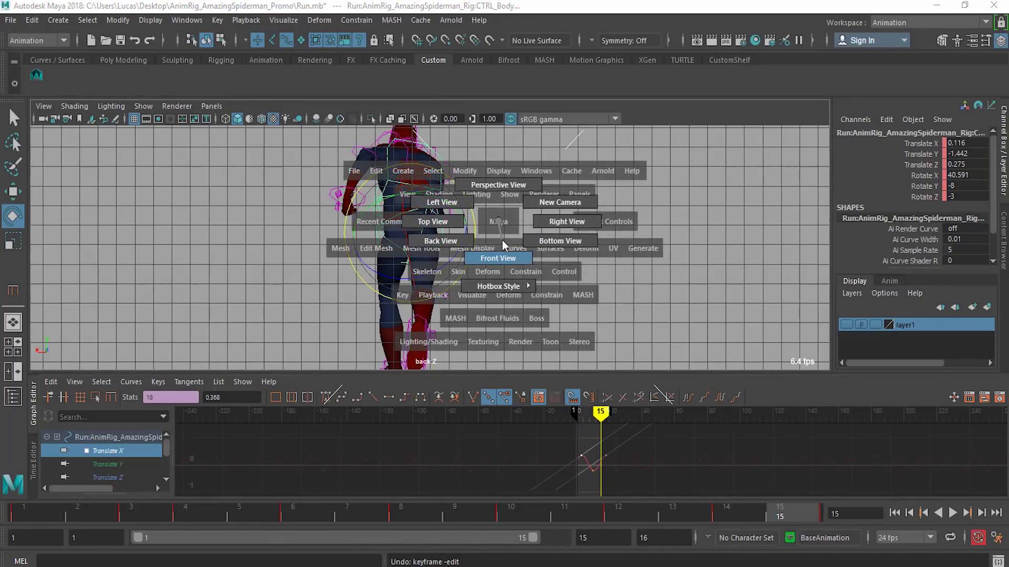
pyautogui.click(503, 240)
pyautogui.scroll(-6, 547, 245)
pyautogui.keyDown('alt'); pyautogui.moveTo(500, 263); pyautogui.dragTo(492, 187, button='middle'); pyautogui.keyUp('alt')
pyautogui.scroll(-2, 436, 235)
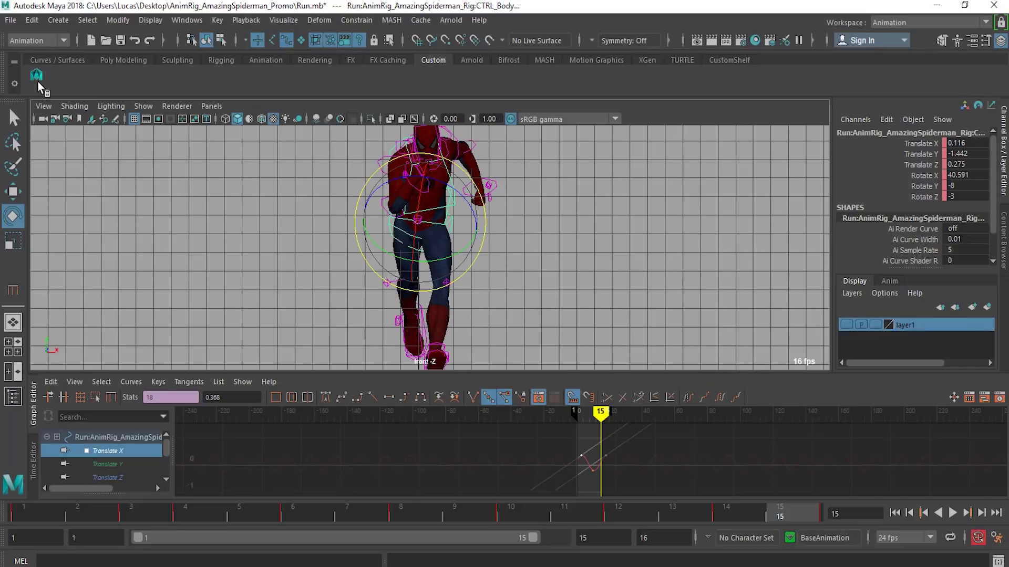
pyautogui.click(952, 512)
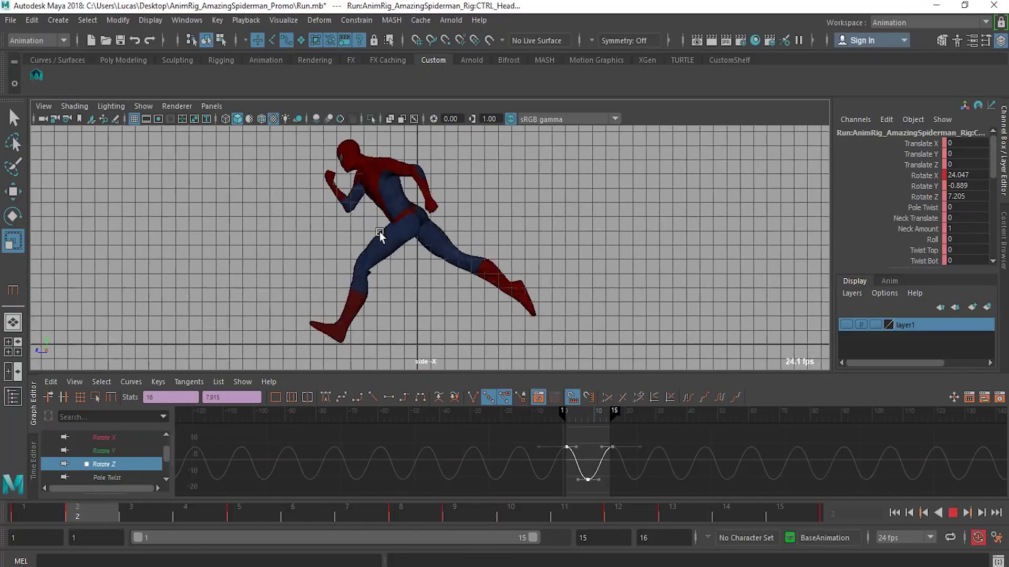
# Stop the side-view playback at frame 10 and examine the head and upper body up close
pyautogui.scroll(-1, 379, 234)
pyautogui.keyDown('alt'); pyautogui.moveTo(384, 237); pyautogui.dragTo(420, 316, button='middle'); pyautogui.keyUp('alt')
pyautogui.click(952, 513)
pyautogui.keyDown('alt'); pyautogui.moveTo(300, 263); pyautogui.dragTo(762, 293, button='right'); pyautogui.keyUp('alt')
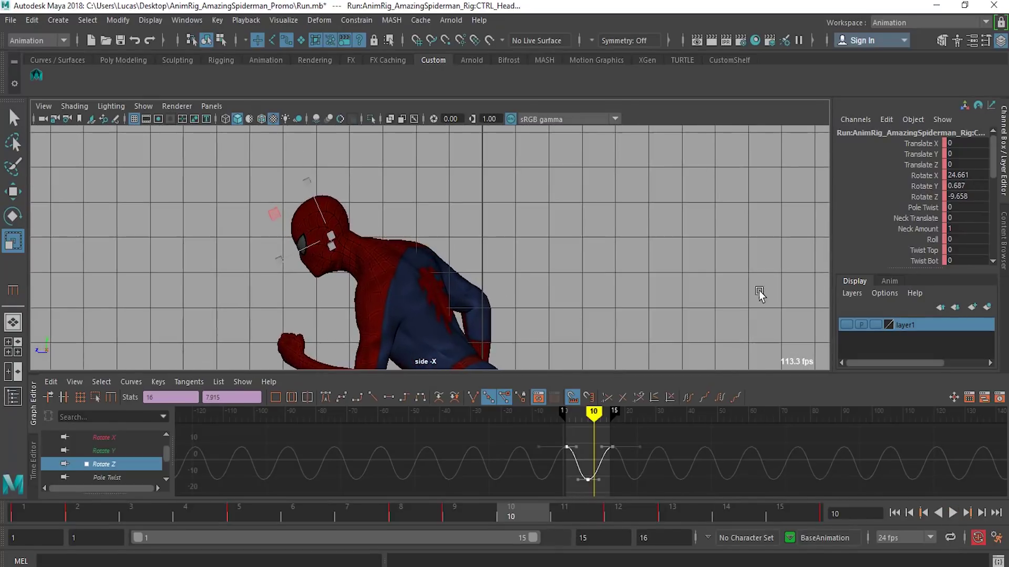
pyautogui.keyDown('alt'); pyautogui.moveTo(401, 291); pyautogui.dragTo(401, 250, button='middle'); pyautogui.keyUp('alt')
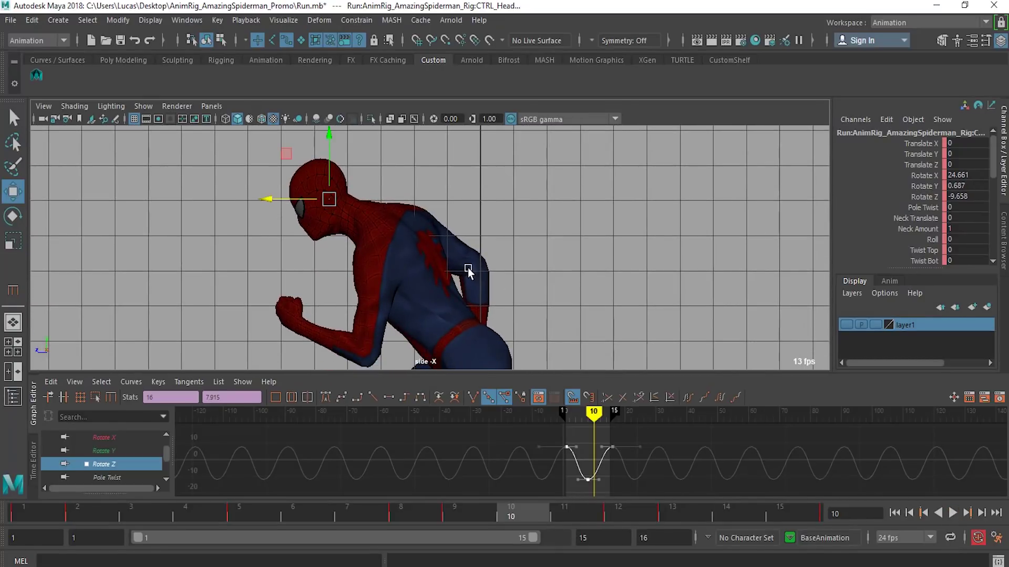
pyautogui.keyDown('alt'); pyautogui.moveTo(468, 269); pyautogui.dragTo(275, 316, button='right'); pyautogui.keyUp('alt')
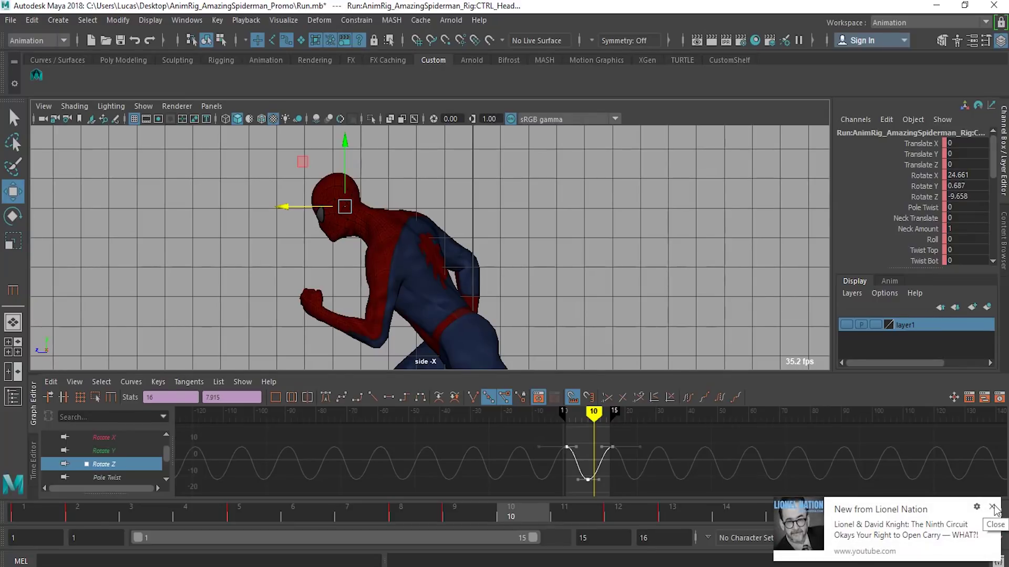
# Dismiss the notification and replay the run cycle in the side view with the whole figure in frame
pyautogui.click(992, 508)
pyautogui.keyDown('alt'); pyautogui.moveTo(489, 237); pyautogui.dragTo(367, 309, button='right'); pyautogui.keyUp('alt')
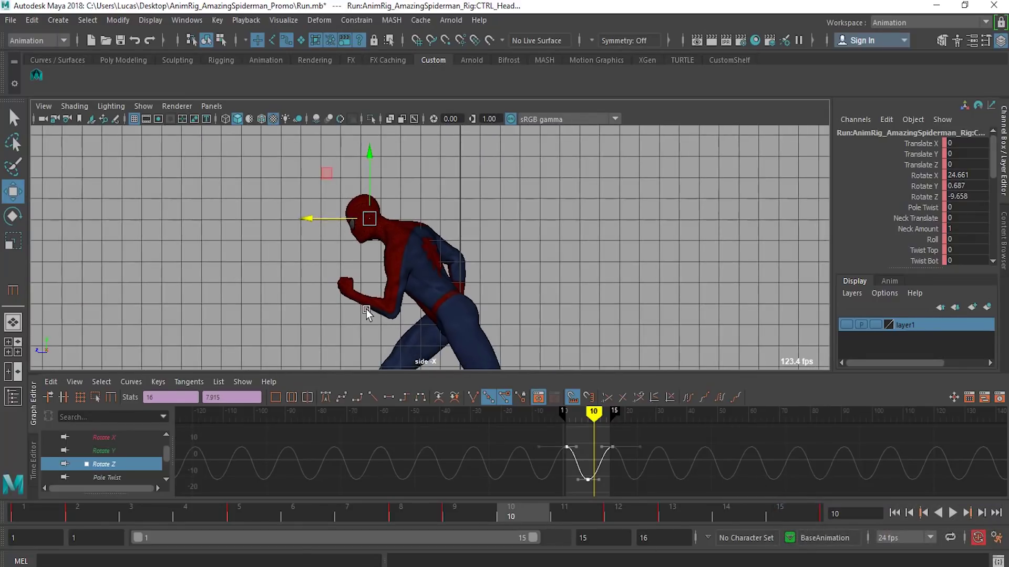
pyautogui.keyDown('alt'); pyautogui.moveTo(499, 312); pyautogui.dragTo(481, 240, button='middle'); pyautogui.keyUp('alt')
pyautogui.keyDown('alt'); pyautogui.moveTo(481, 240); pyautogui.dragTo(480, 386, button='right'); pyautogui.keyUp('alt')
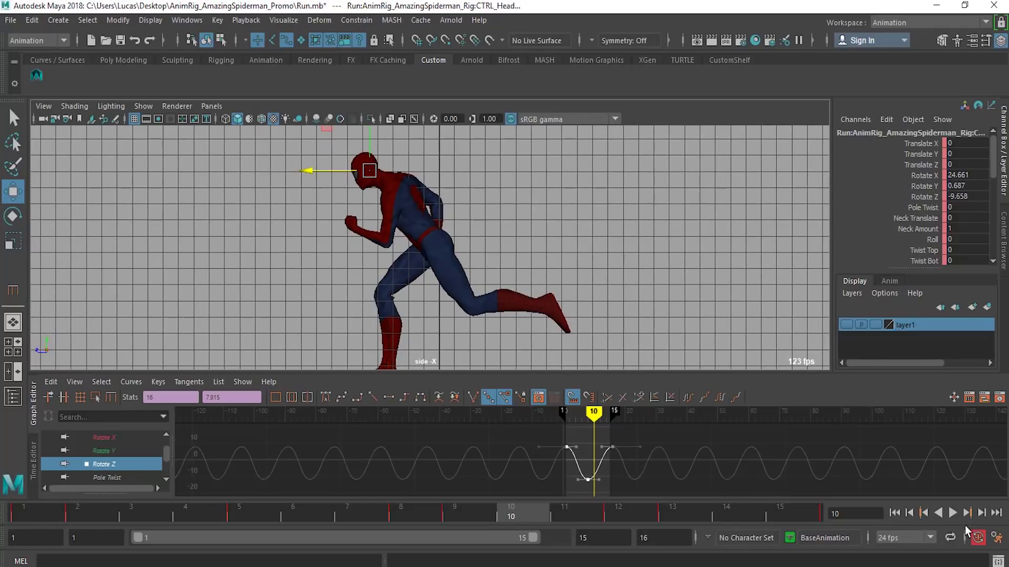
pyautogui.click(952, 513)
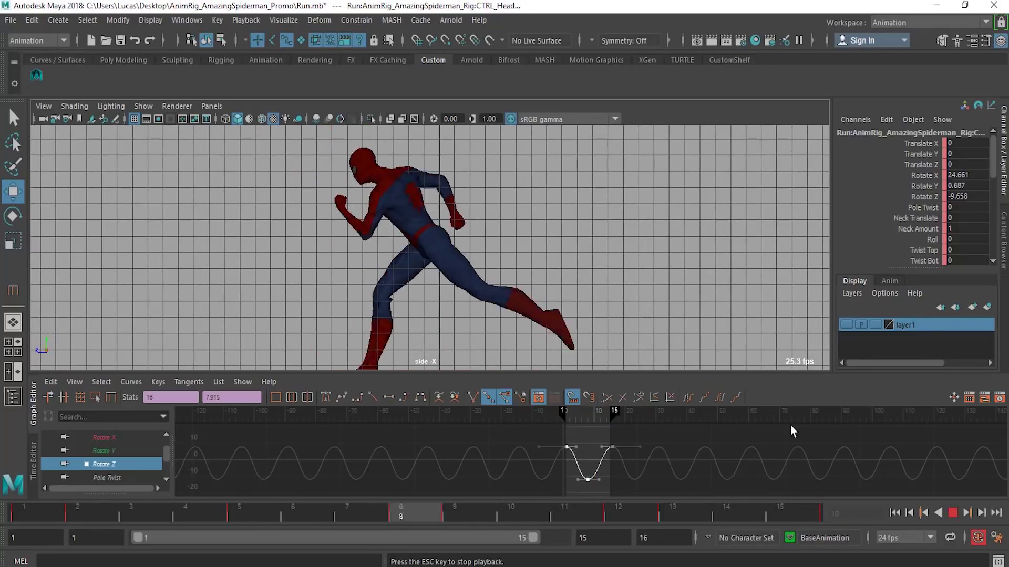
# Isolate the head control's Rotate Y curve and inspect its end keys and the frame 8 key during playback
pyautogui.keyDown('alt'); pyautogui.moveTo(529, 476); pyautogui.dragTo(552, 474, button='right'); pyautogui.keyUp('alt')
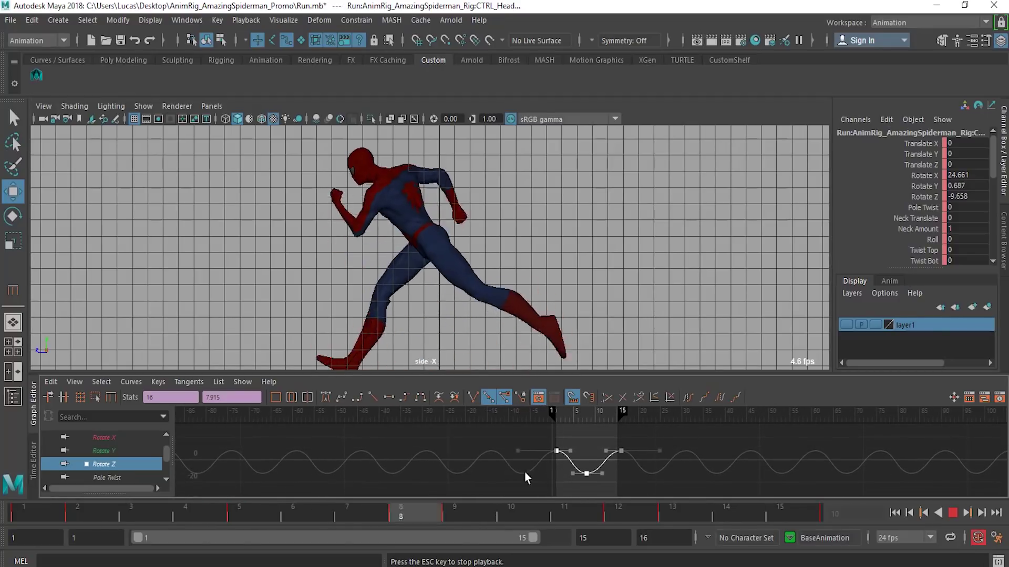
pyautogui.click(104, 451)
pyautogui.moveTo(527, 471); pyautogui.dragTo(644, 494)
pyautogui.keyDown('alt'); pyautogui.moveTo(590, 451); pyautogui.dragTo(524, 426, button='middle'); pyautogui.keyUp('alt')
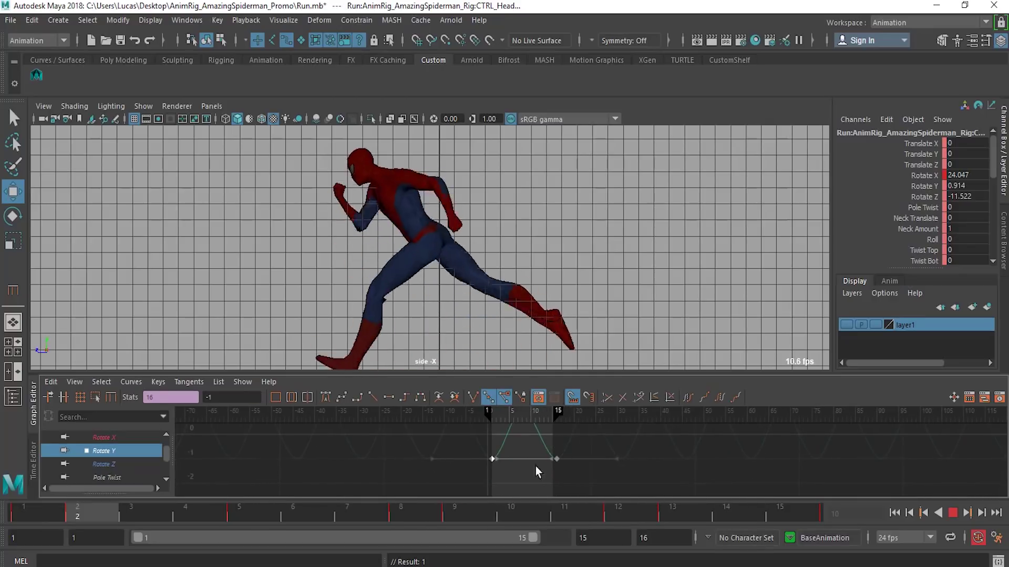
pyautogui.keyDown('alt'); pyautogui.moveTo(573, 454); pyautogui.dragTo(588, 503, button='middle'); pyautogui.keyUp('alt')
pyautogui.moveTo(561, 449); pyautogui.dragTo(535, 481)
pyautogui.keyDown('alt'); pyautogui.moveTo(536, 481); pyautogui.dragTo(529, 461, button='middle'); pyautogui.keyUp('alt')
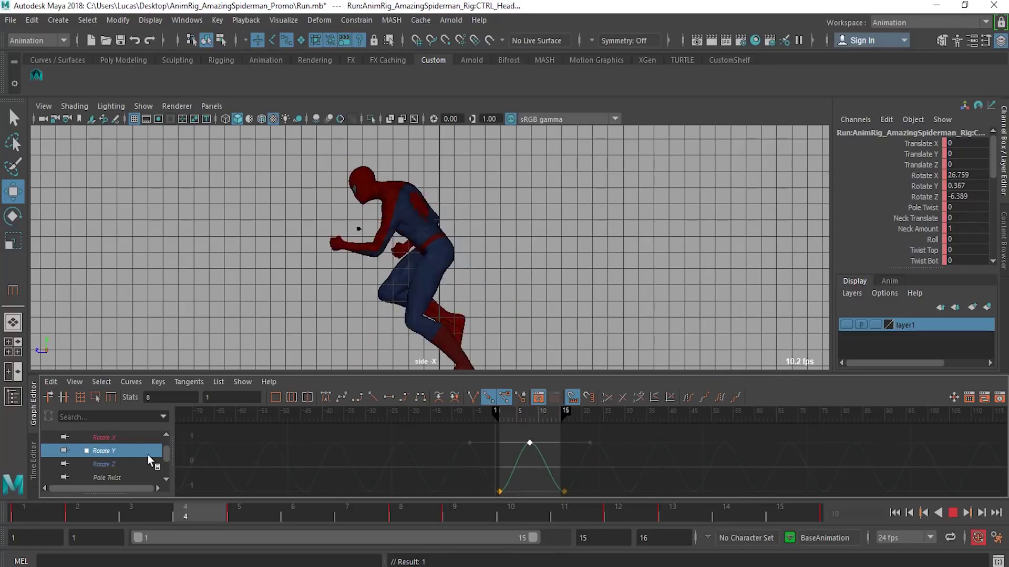
# Isolate the head control's Rotate X curve and stop the playback at frame 3
pyautogui.click(132, 438)
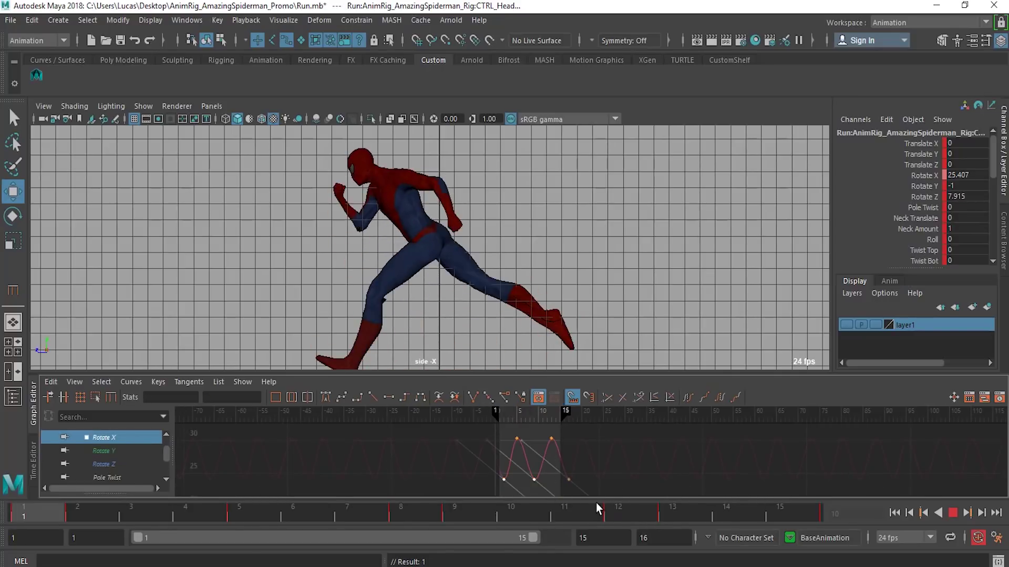
pyautogui.keyDown('alt'); pyautogui.moveTo(516, 480); pyautogui.dragTo(580, 483, button='right'); pyautogui.keyUp('alt')
pyautogui.click(951, 513)
pyautogui.keyDown('alt'); pyautogui.moveTo(580, 483); pyautogui.dragTo(858, 433, button='middle'); pyautogui.keyUp('alt')
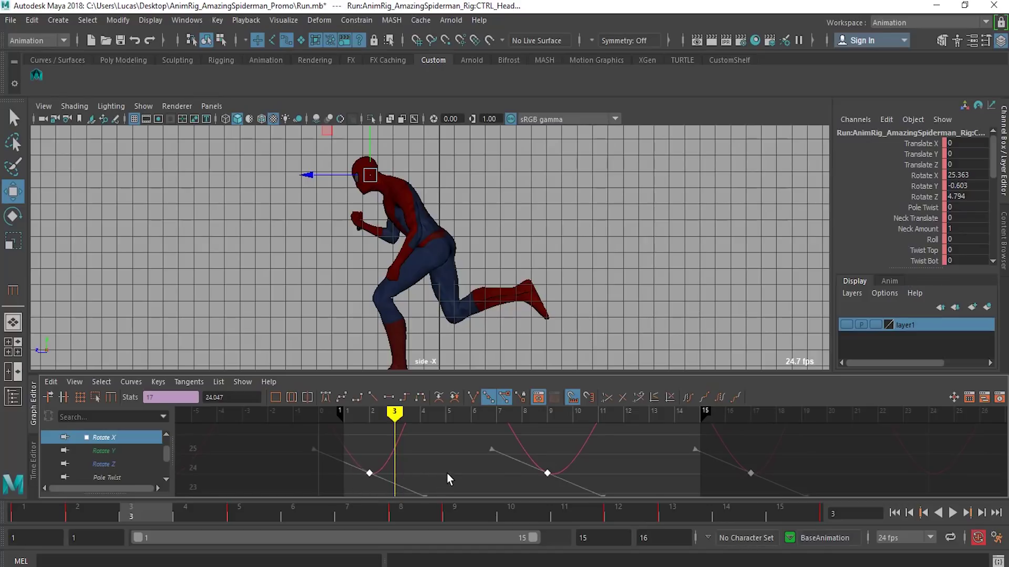
# Try to lower a low key on the head control's Rotate X curve
pyautogui.keyDown('alt'); pyautogui.moveTo(446, 474); pyautogui.dragTo(436, 471, button='right'); pyautogui.keyUp('alt')
pyautogui.keyDown('alt'); pyautogui.moveTo(437, 472); pyautogui.dragTo(405, 459, button='middle'); pyautogui.keyUp('alt')
pyautogui.moveTo(505, 460); pyautogui.dragTo(499, 483)
pyautogui.moveTo(499, 483); pyautogui.dragTo(487, 501, button='middle')
pyautogui.hotkey('ctrl', 'z')
pyautogui.keyDown('alt'); pyautogui.moveTo(487, 454); pyautogui.dragTo(486, 480, button='middle'); pyautogui.keyUp('alt')
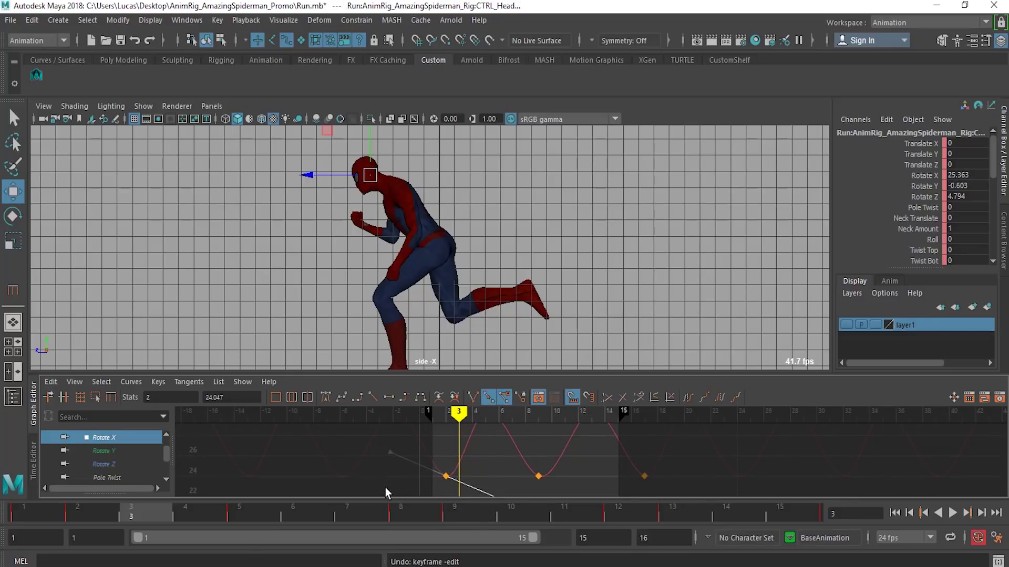
# Insert a Rotate X key at frame 3 on the head curve, try lowering it, and delete the key
pyautogui.click(458, 462)
pyautogui.rightClick(467, 462)
pyautogui.click(489, 468)
pyautogui.keyDown('alt'); pyautogui.moveTo(443, 465); pyautogui.dragTo(464, 465, button='right'); pyautogui.keyUp('alt')
pyautogui.keyDown('alt'); pyautogui.moveTo(427, 465); pyautogui.dragTo(492, 455, button='middle'); pyautogui.keyUp('alt')
pyautogui.moveTo(392, 450); pyautogui.dragTo(408, 460)
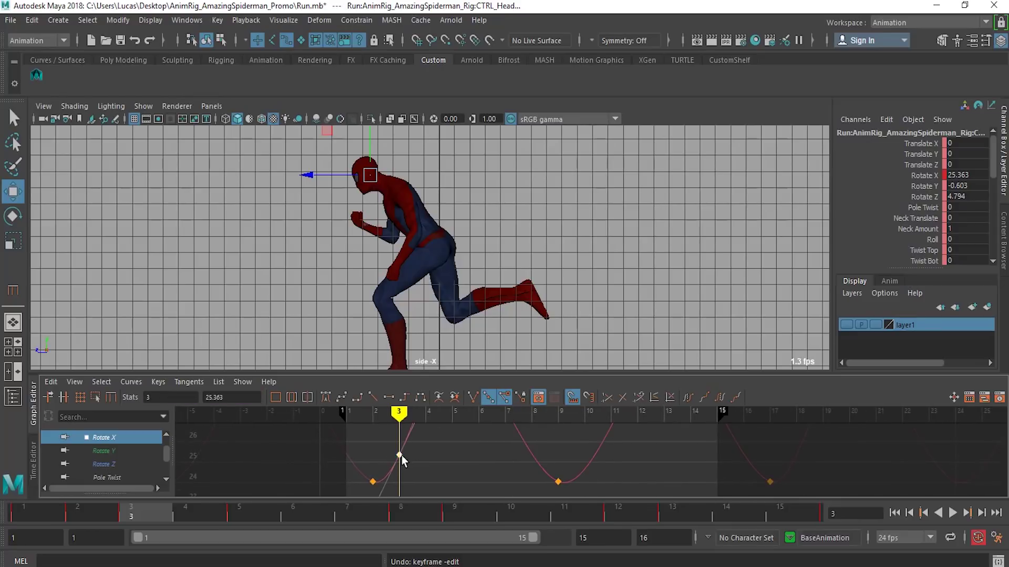
pyautogui.moveTo(402, 468); pyautogui.dragTo(400, 489, button='middle')
pyautogui.press('Delete')
pyautogui.moveTo(359, 461); pyautogui.dragTo(431, 502)
pyautogui.keyDown('alt'); pyautogui.moveTo(487, 459); pyautogui.dragTo(467, 461, button='right'); pyautogui.keyUp('alt')
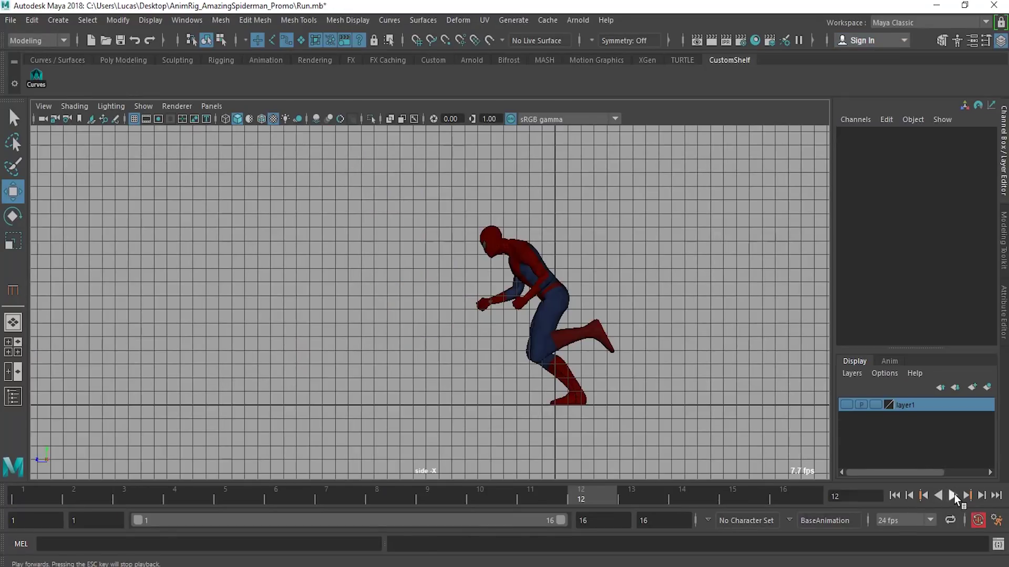
# Play the run cycle and switch to the perspective view to watch it from the front and side
pyautogui.click(952, 496)
pyautogui.press('space')
pyautogui.click(477, 321)
pyautogui.moveTo(477, 320); pyautogui.dragTo(481, 303)
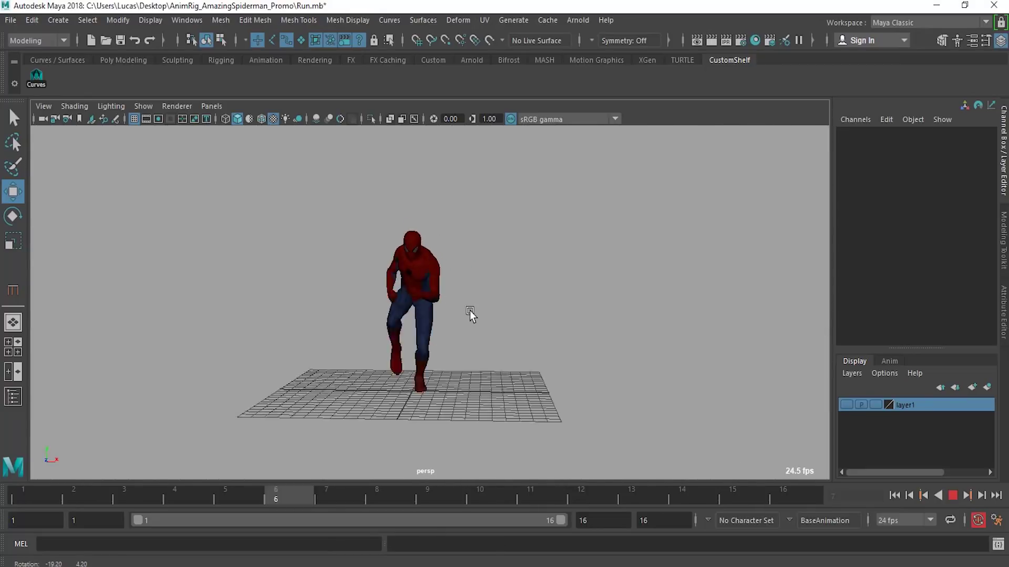
pyautogui.keyDown('alt'); pyautogui.moveTo(436, 337); pyautogui.dragTo(610, 335, button='right'); pyautogui.keyUp('alt')
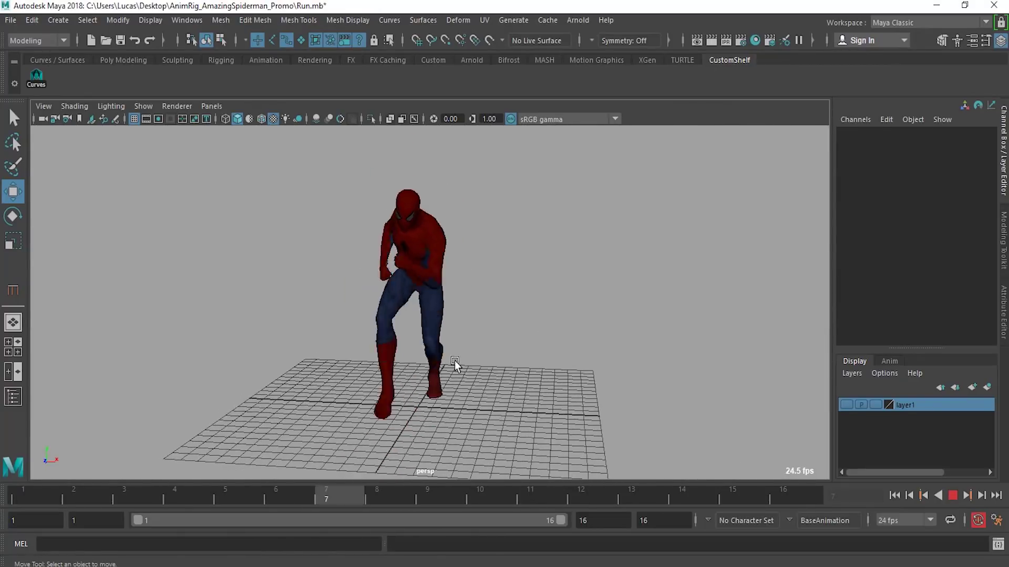
pyautogui.keyDown('alt'); pyautogui.moveTo(453, 361); pyautogui.dragTo(364, 361); pyautogui.keyUp('alt')
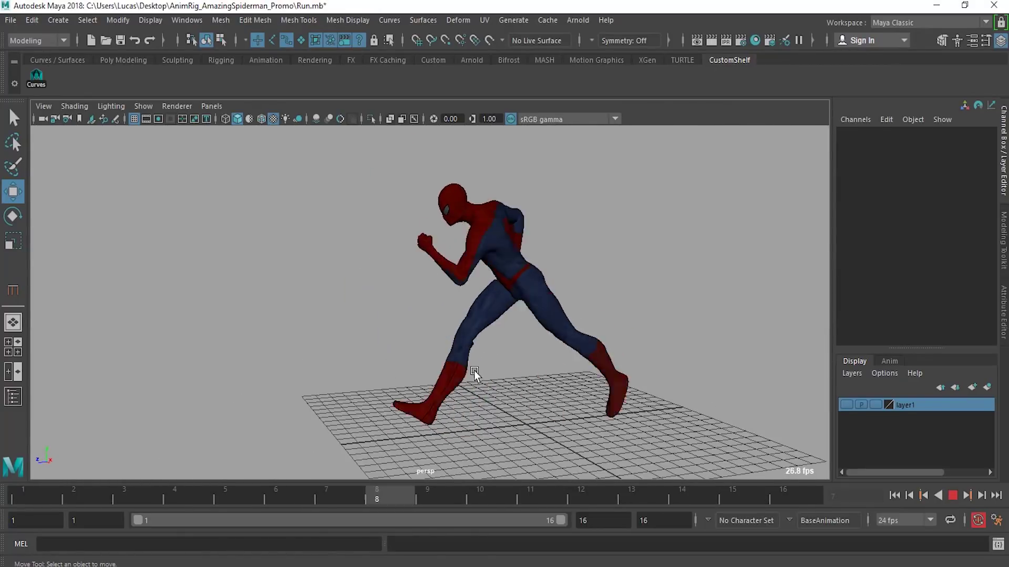
# Shorten the playback range to end at frame 15 and watch the looping run from both sides
pyautogui.moveTo(562, 522); pyautogui.dragTo(547, 522)
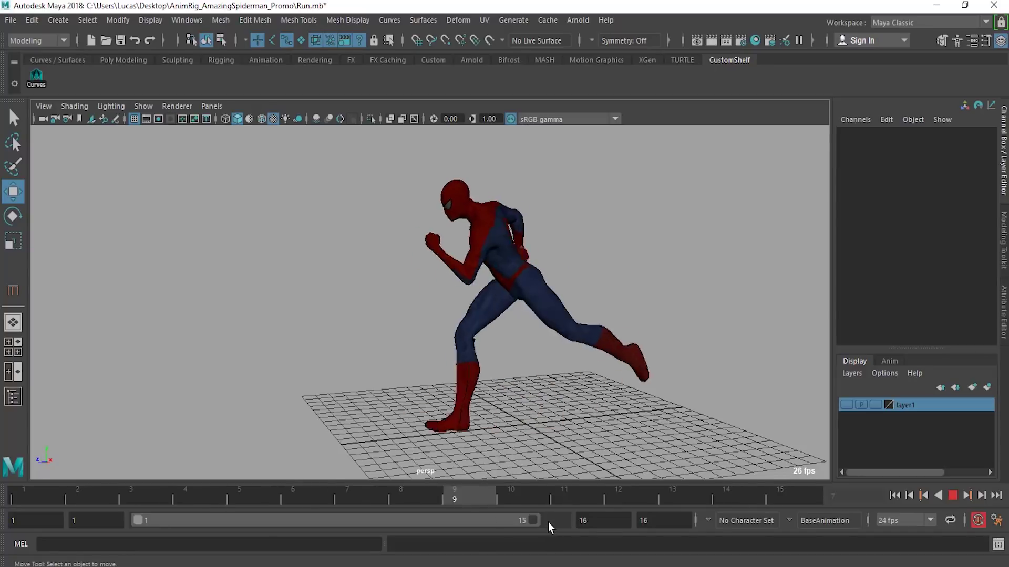
pyautogui.keyDown('alt'); pyautogui.moveTo(467, 384); pyautogui.dragTo(429, 361); pyautogui.keyUp('alt')
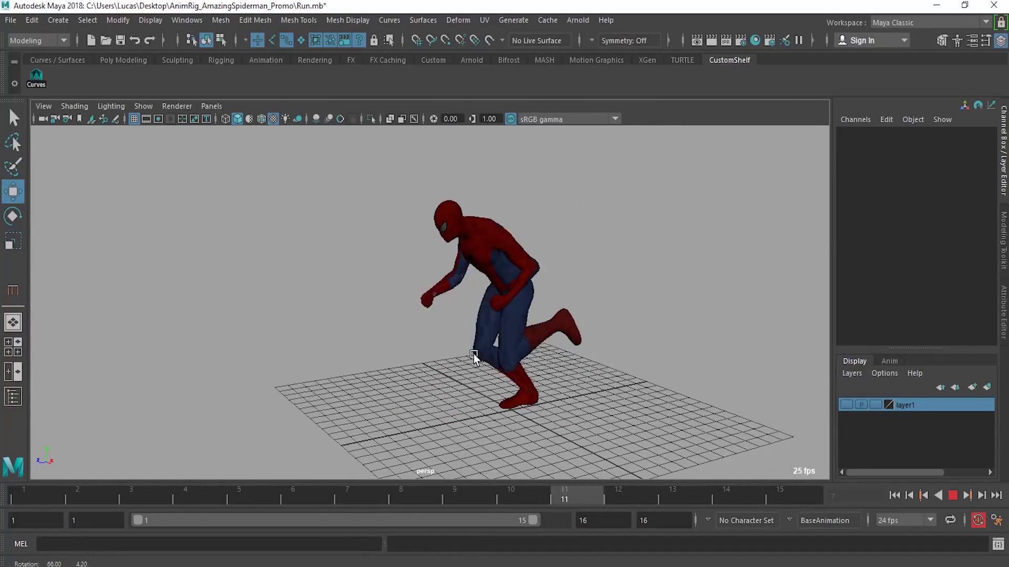
pyautogui.keyDown('alt'); pyautogui.moveTo(490, 352); pyautogui.dragTo(415, 367); pyautogui.keyUp('alt')
pyautogui.keyDown('alt'); pyautogui.moveTo(332, 363); pyautogui.dragTo(364, 368); pyautogui.keyUp('alt')
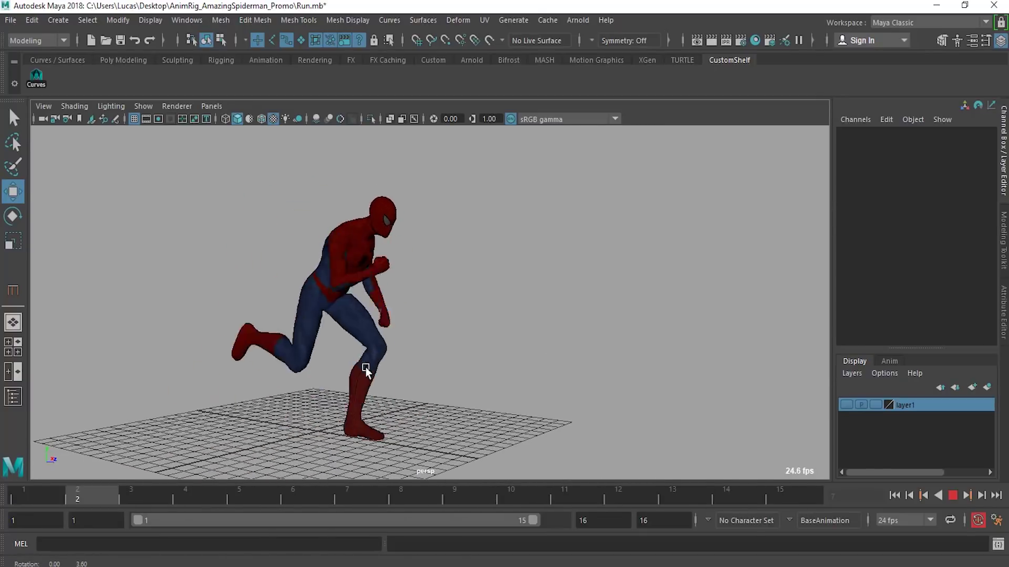
pyautogui.keyDown('alt'); pyautogui.moveTo(287, 375); pyautogui.dragTo(583, 384); pyautogui.keyUp('alt')
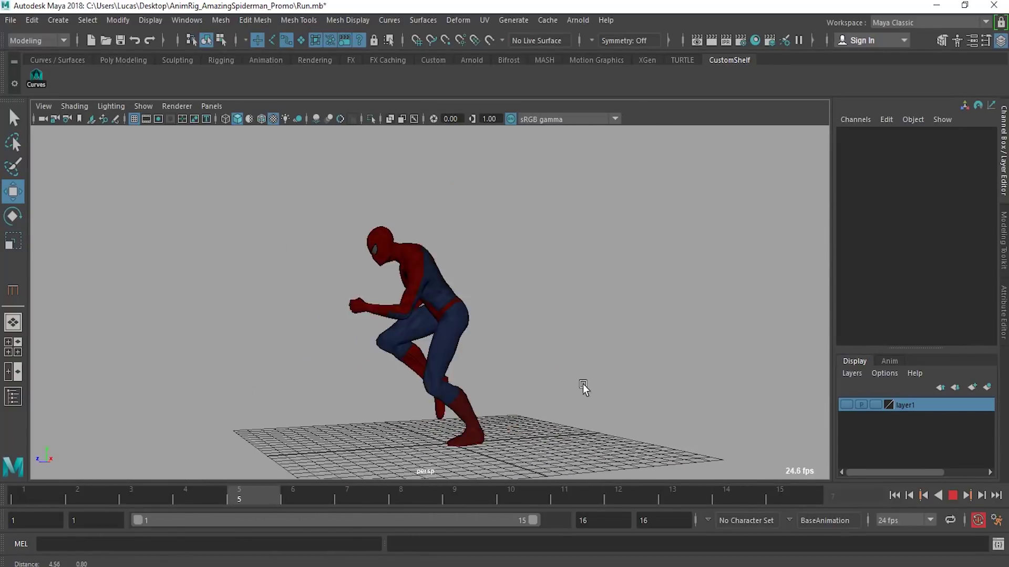
# Stop the playback at frame 4 and show the animation layers beside a close view of the pose
pyautogui.click(952, 496)
pyautogui.keyDown('alt'); pyautogui.moveTo(429, 231); pyautogui.dragTo(399, 242); pyautogui.keyUp('alt')
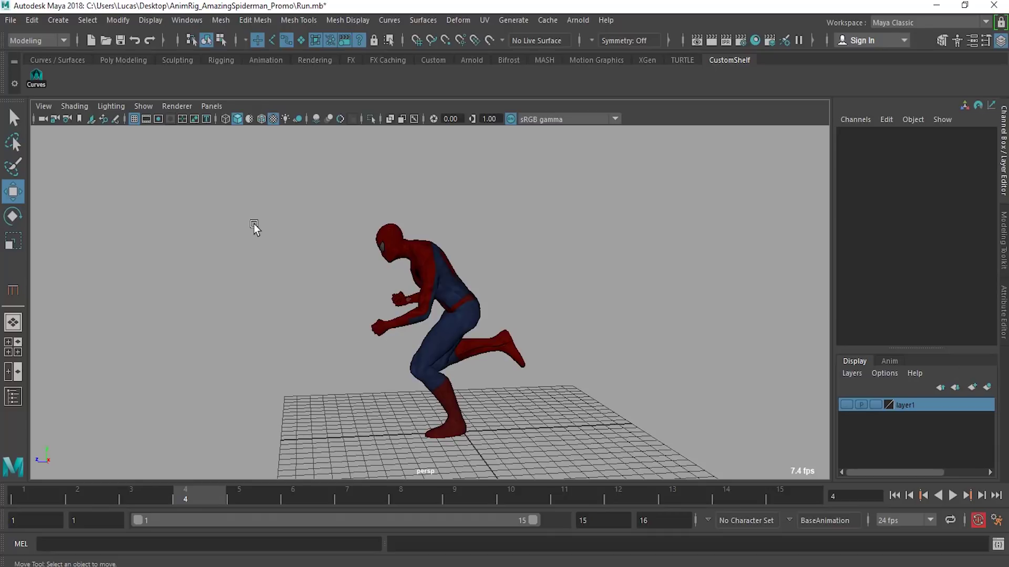
pyautogui.keyDown('alt'); pyautogui.moveTo(254, 225); pyautogui.dragTo(537, 261, button='right'); pyautogui.keyUp('alt')
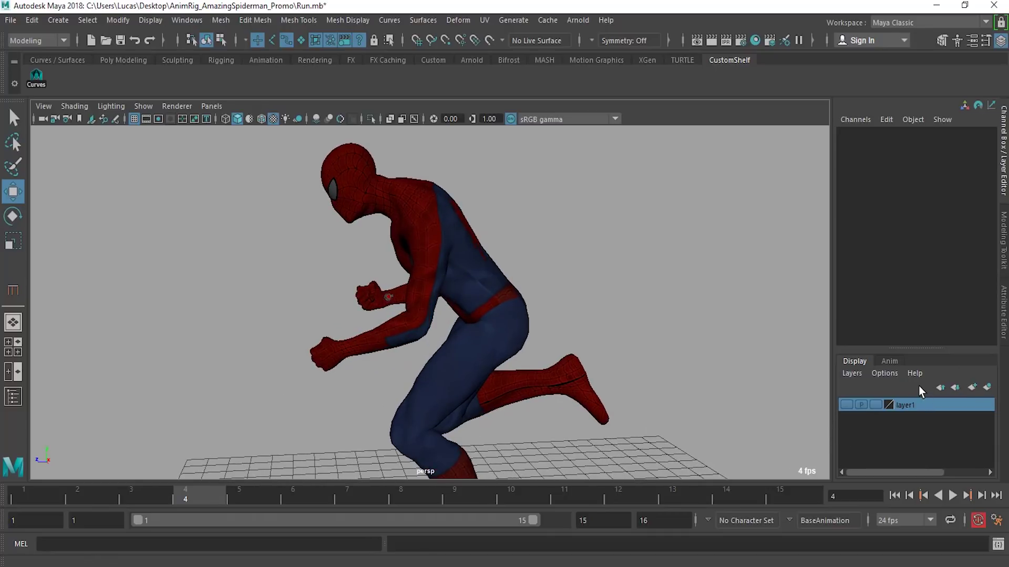
pyautogui.click(887, 362)
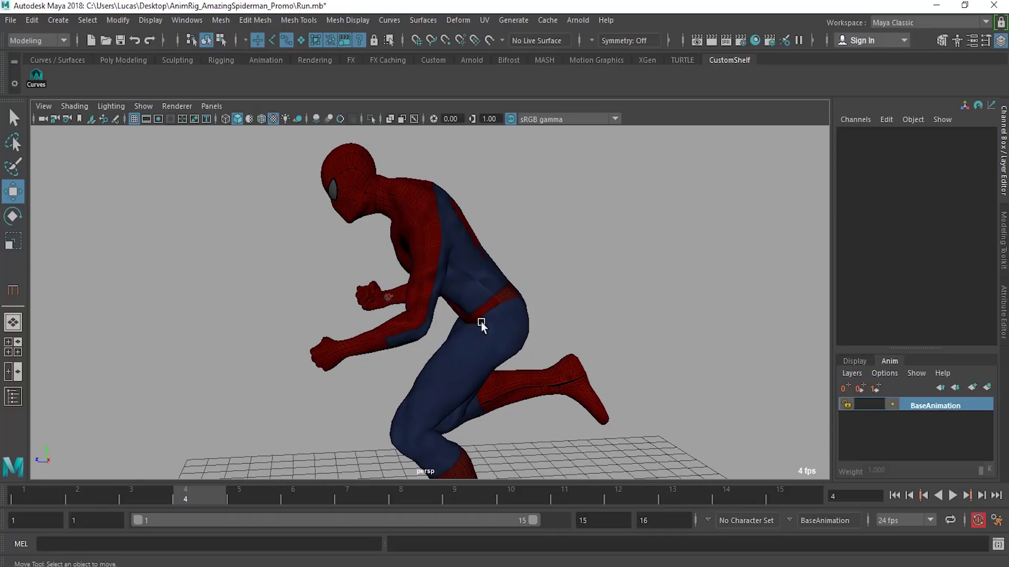
# Replay the run cycle in perspective and stop it at frame 7
pyautogui.click(953, 495)
pyautogui.keyDown('alt'); pyautogui.moveTo(601, 323); pyautogui.dragTo(377, 361, button='right'); pyautogui.keyUp('alt')
pyautogui.moveTo(377, 362)
pyautogui.keyDown('alt'); pyautogui.mouseDown()
pyautogui.moveTo(475, 353)
pyautogui.moveTo(329, 361)
pyautogui.moveTo(424, 346)
pyautogui.moveTo(388, 349)
pyautogui.mouseUp(); pyautogui.keyUp('alt')
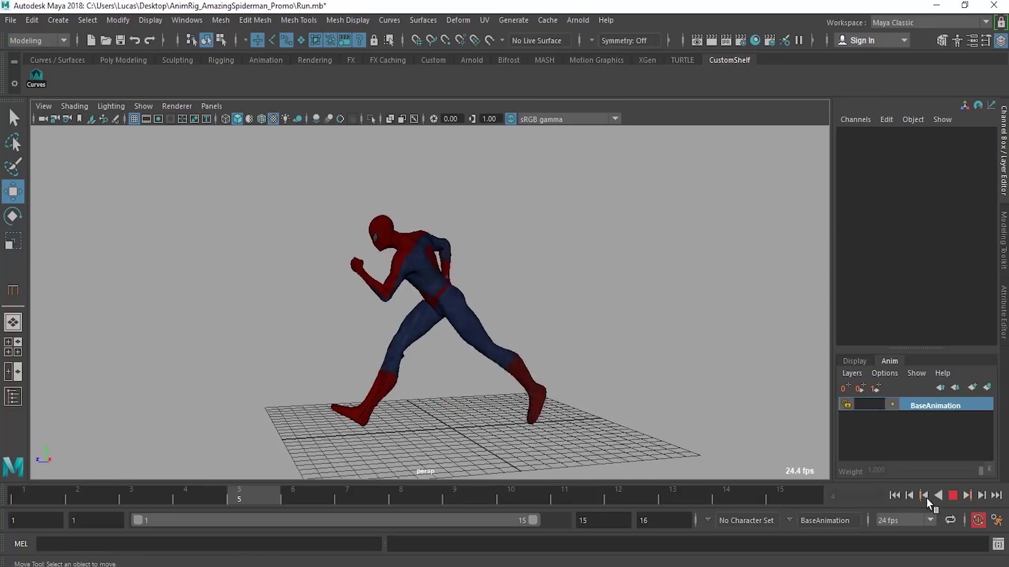
pyautogui.click(953, 495)
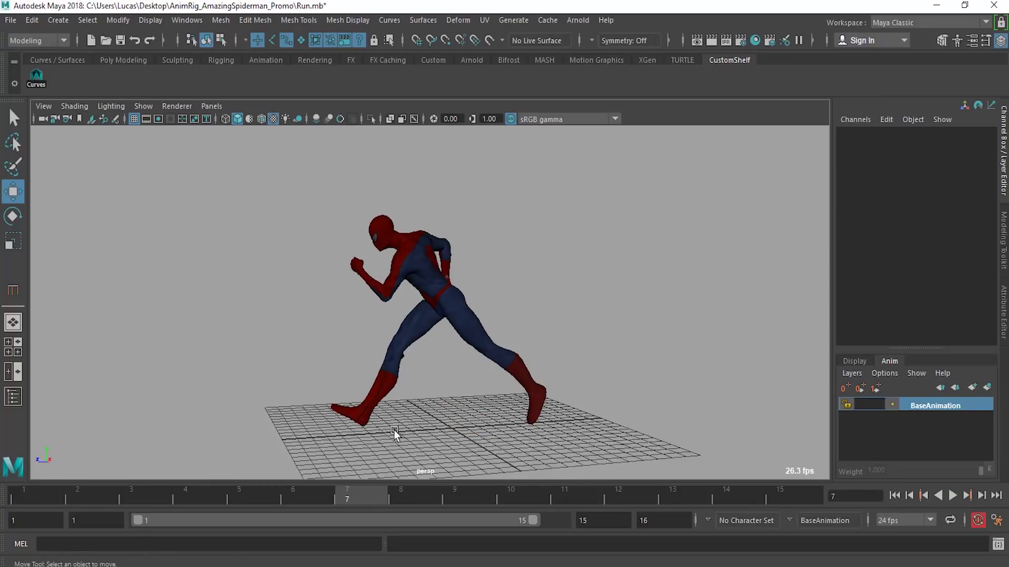
# Scrub through the cycle to frame 15 and examine the pose from a front three-quarter angle
pyautogui.moveTo(248, 496); pyautogui.dragTo(769, 498)
pyautogui.keyDown('alt'); pyautogui.moveTo(677, 455); pyautogui.dragTo(447, 387); pyautogui.keyUp('alt')
pyautogui.keyDown('alt'); pyautogui.moveTo(446, 387); pyautogui.dragTo(597, 362, button='right'); pyautogui.keyUp('alt')
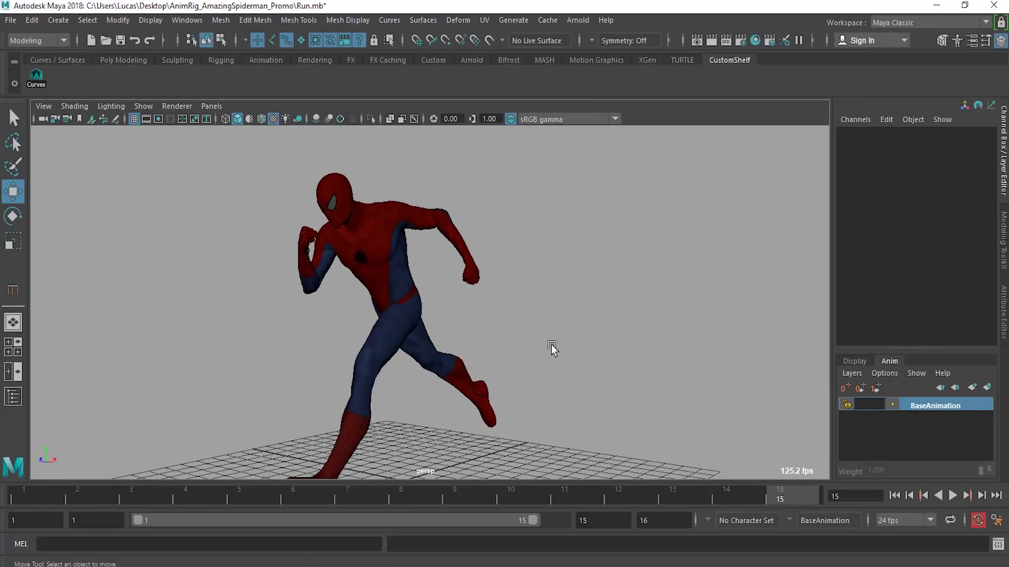
# Replay the run cycle, stop it at frame 8, and examine that pose from different angles
pyautogui.click(952, 496)
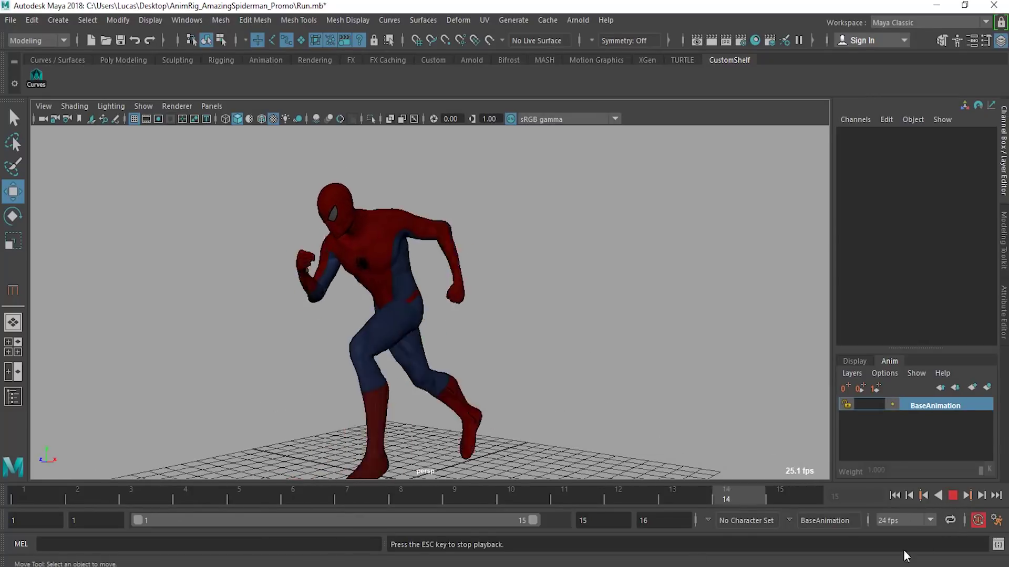
pyautogui.click(952, 495)
pyautogui.moveTo(568, 336)
pyautogui.keyDown('alt'); pyautogui.mouseDown()
pyautogui.moveTo(432, 344)
pyautogui.moveTo(539, 361)
pyautogui.moveTo(452, 364)
pyautogui.moveTo(597, 357)
pyautogui.moveTo(552, 347)
pyautogui.mouseUp(); pyautogui.keyUp('alt')
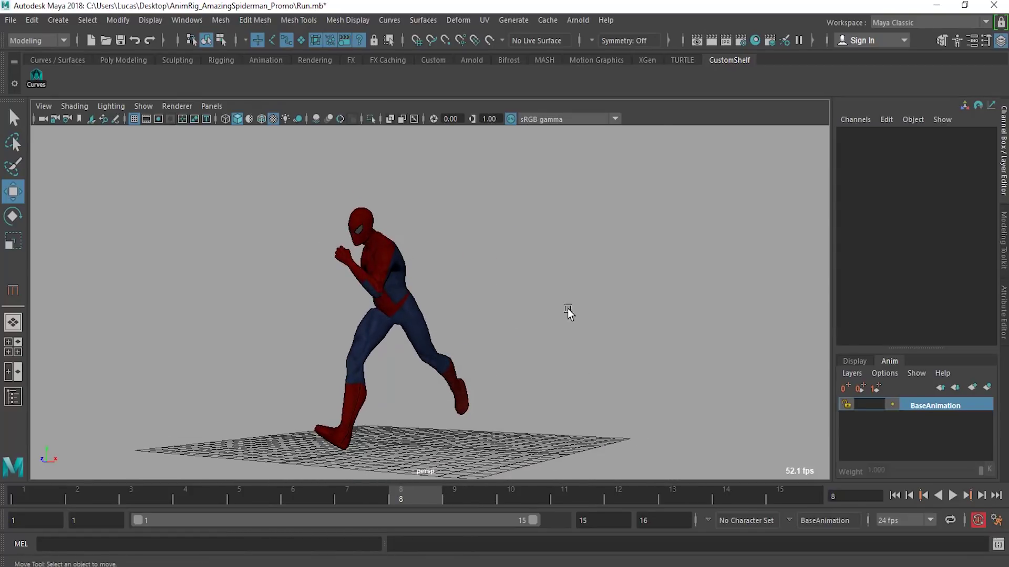
pyautogui.keyDown('alt'); pyautogui.moveTo(541, 309); pyautogui.dragTo(650, 368); pyautogui.keyUp('alt')
# Play the run cycle again and orbit around the character to review it from both sides
pyautogui.click(952, 496)
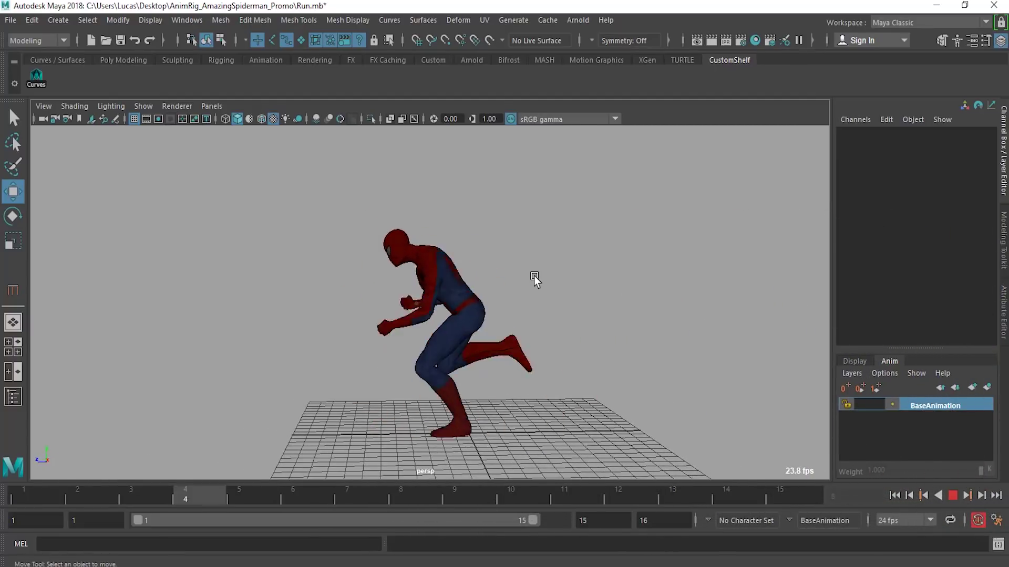
pyautogui.keyDown('alt'); pyautogui.moveTo(349, 370); pyautogui.dragTo(412, 380); pyautogui.keyUp('alt')
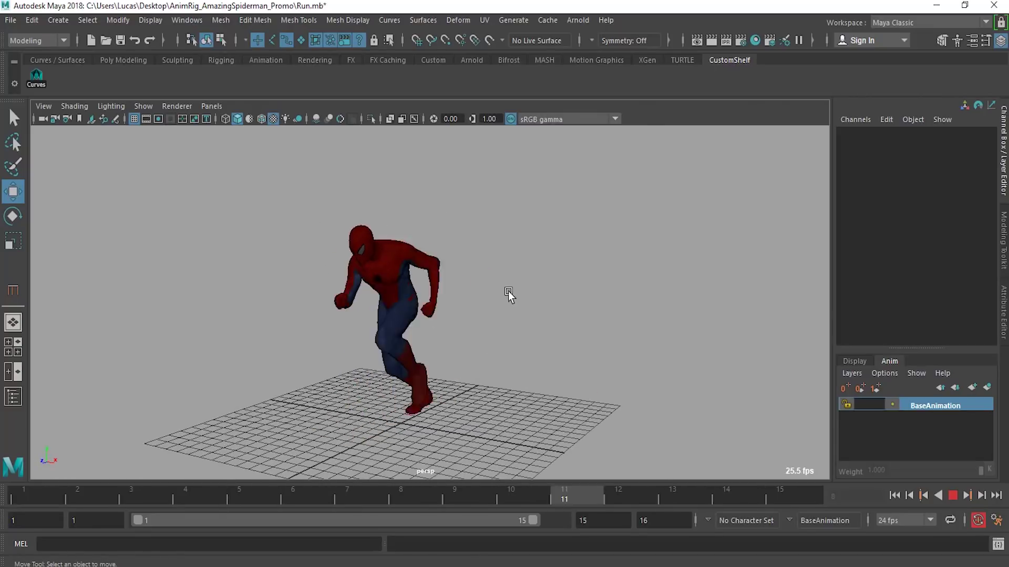
pyautogui.keyDown('alt'); pyautogui.moveTo(455, 351); pyautogui.dragTo(404, 370); pyautogui.keyUp('alt')
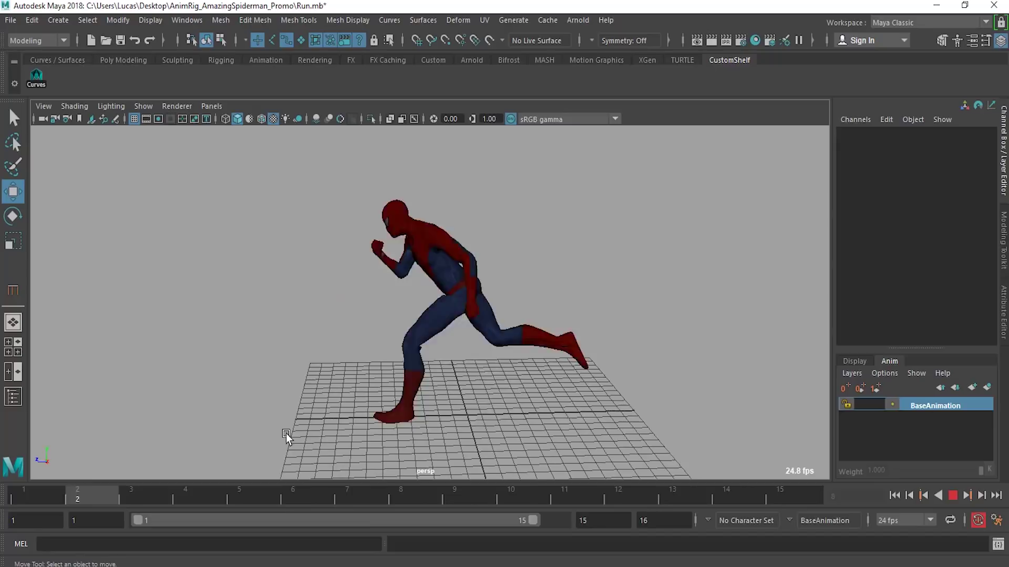
pyautogui.keyDown('alt'); pyautogui.moveTo(364, 343); pyautogui.dragTo(547, 327); pyautogui.keyUp('alt')
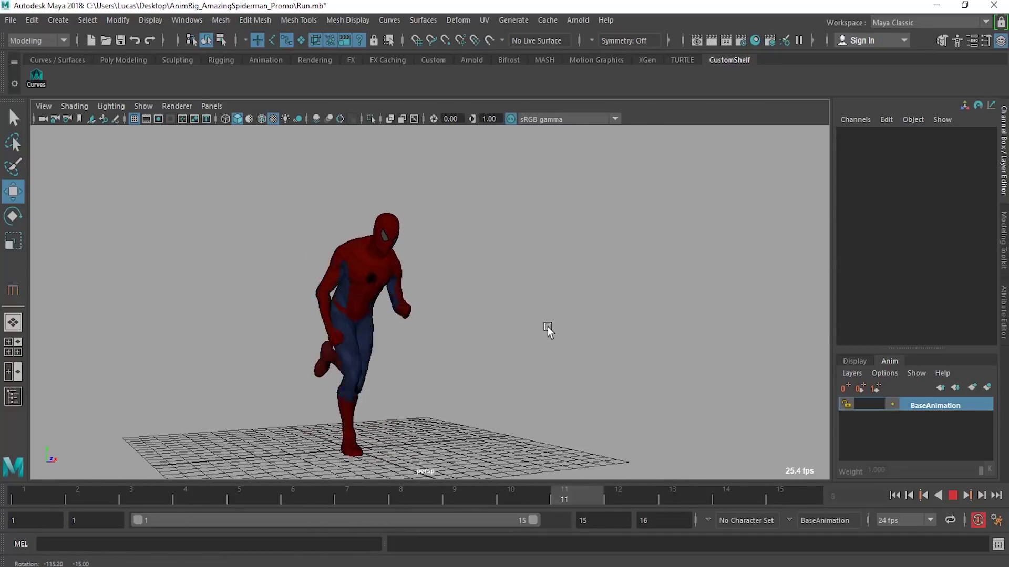